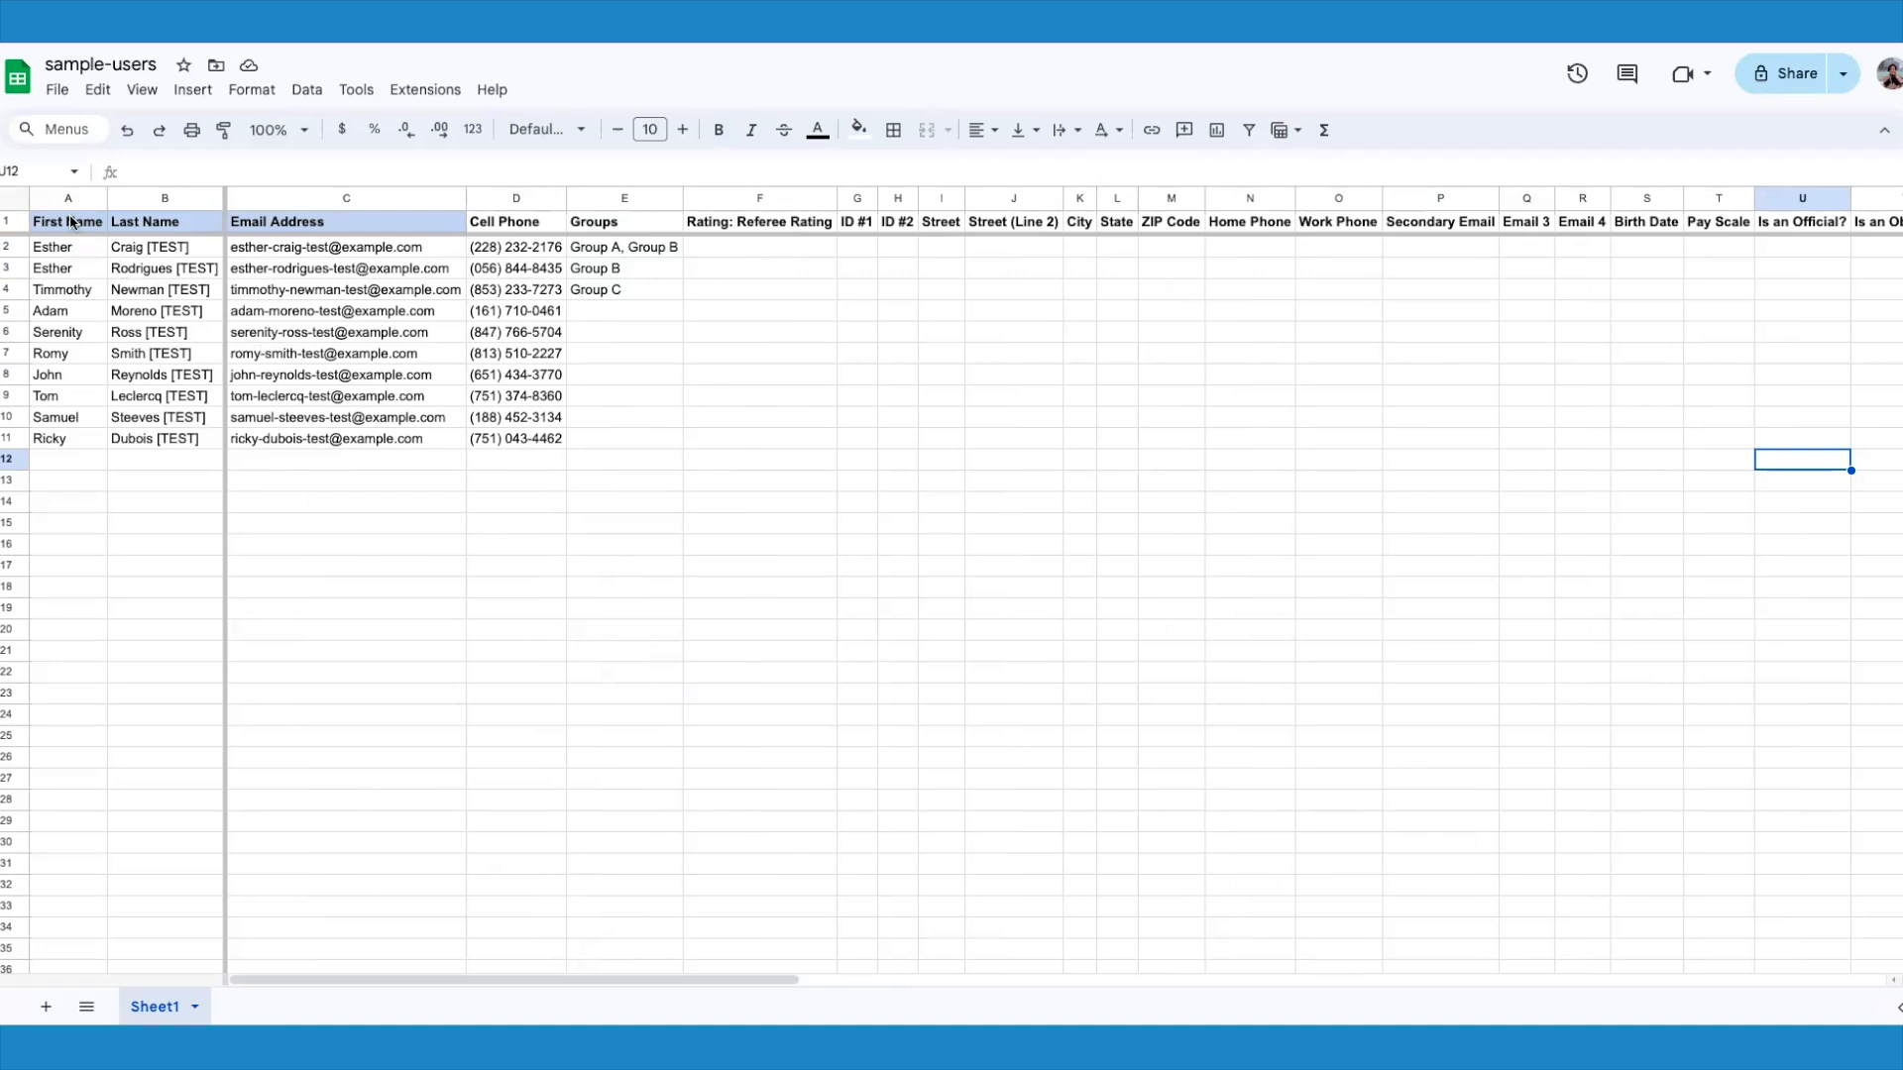
Step: Examine the sample-users header columns for name, email, cell phone, address, secondary email, birth date and groups
{"action": "left_click_drag", "start_coordinate": [71, 221], "coordinate": [245, 223]}
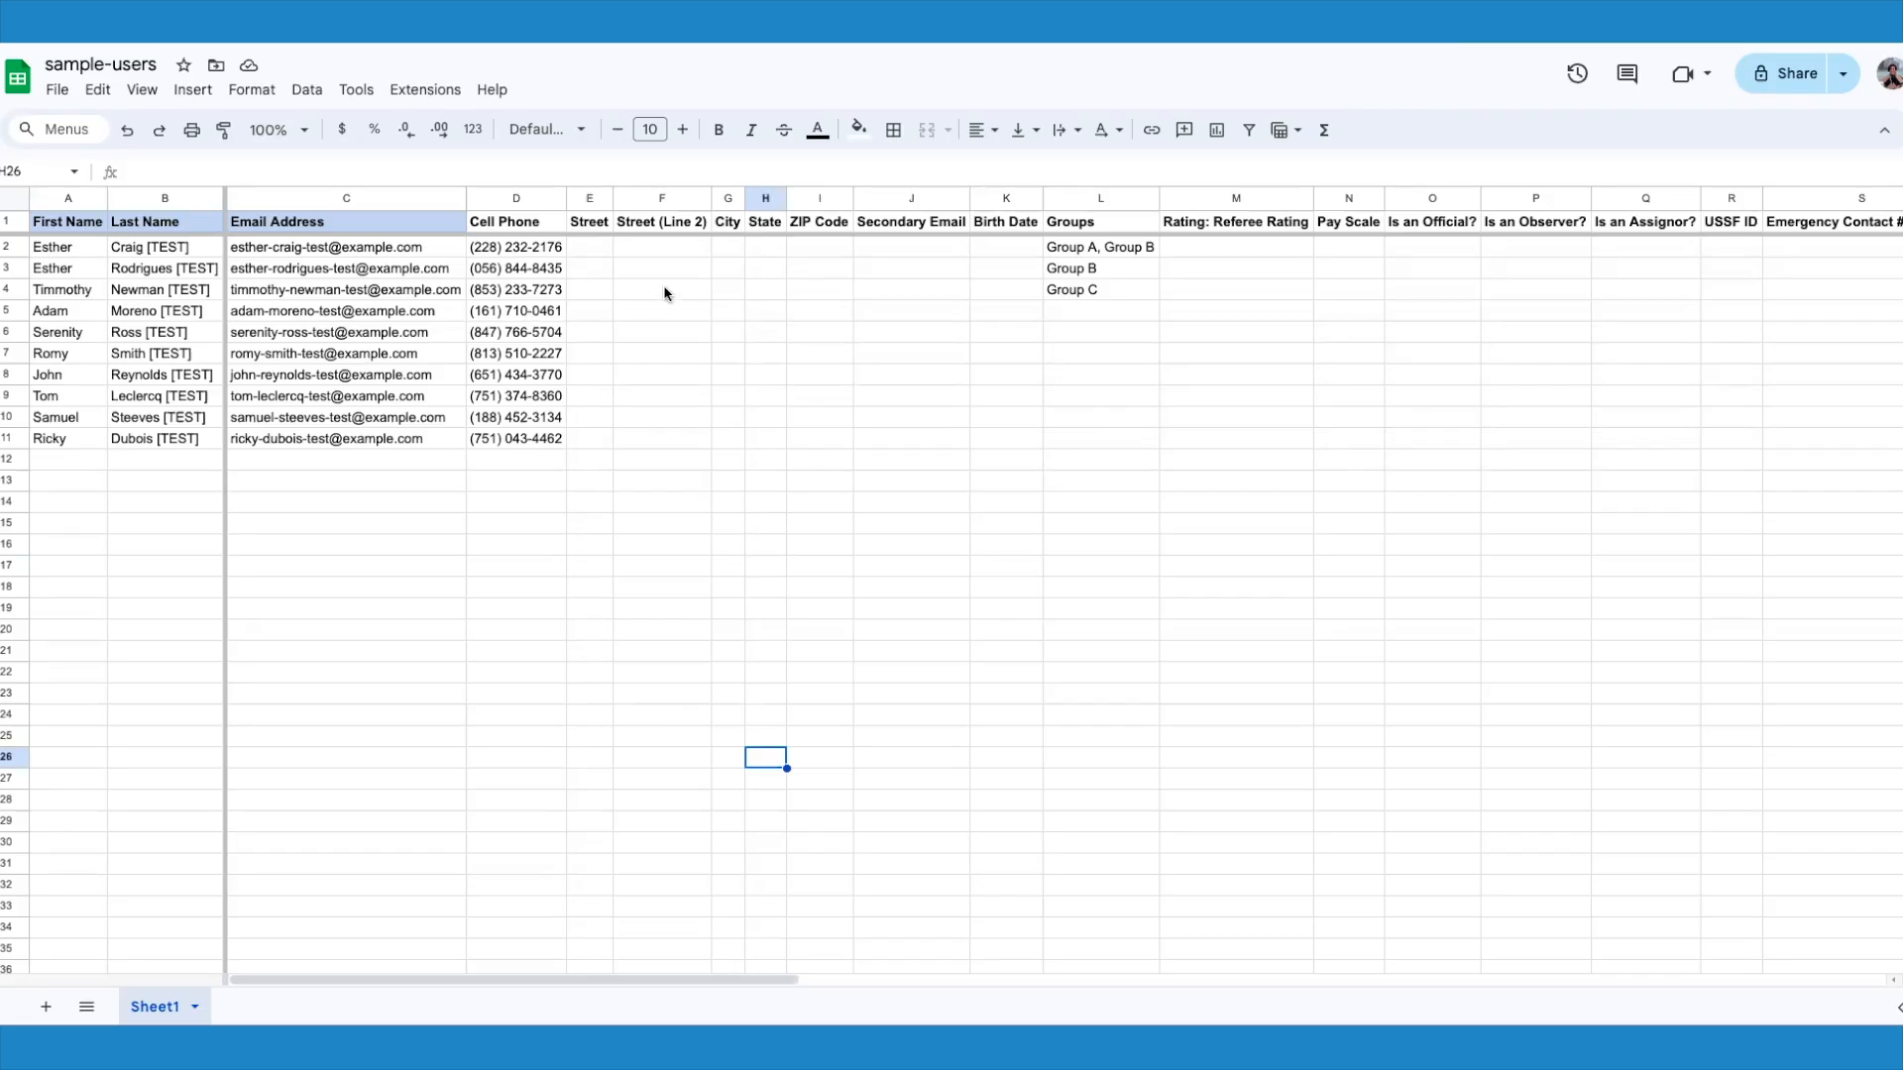
{"action": "left_click", "coordinate": [544, 224]}
{"action": "left_click_drag", "start_coordinate": [592, 226], "coordinate": [840, 227]}
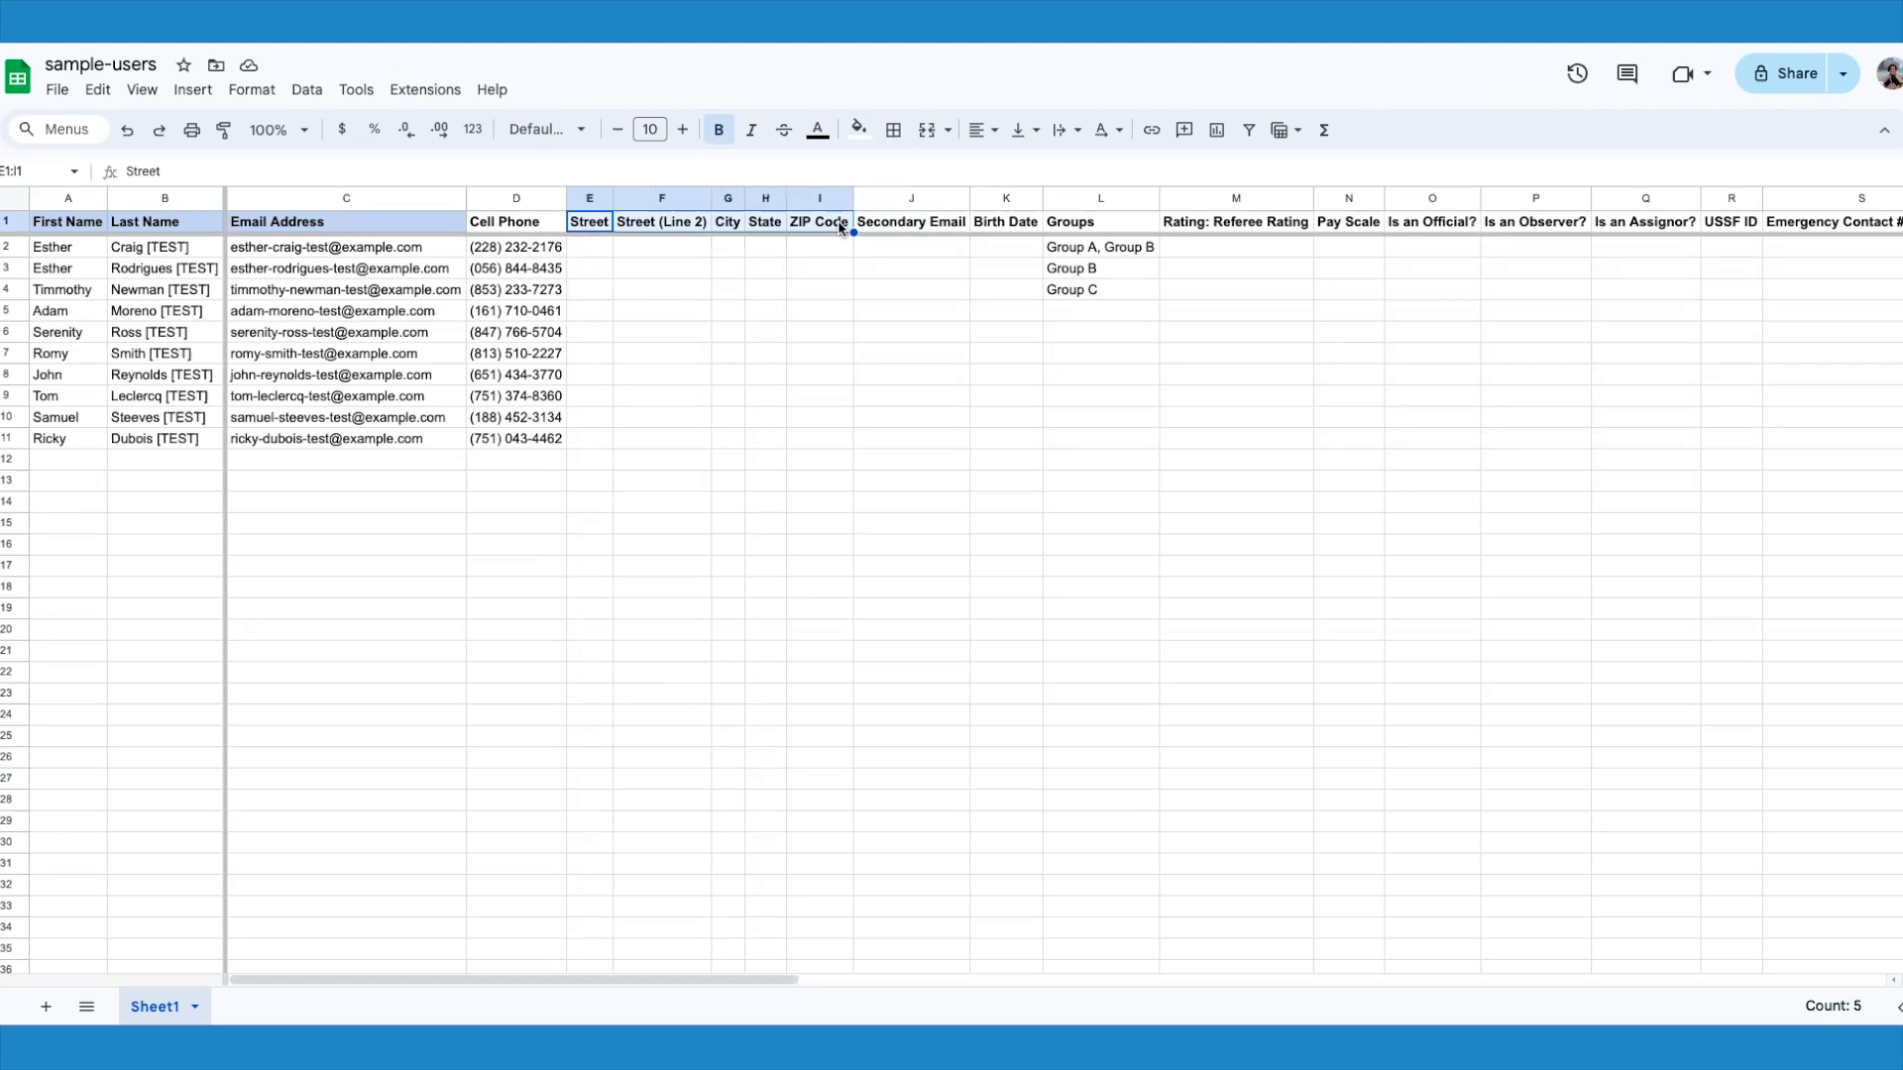
{"action": "left_click", "coordinate": [904, 226]}
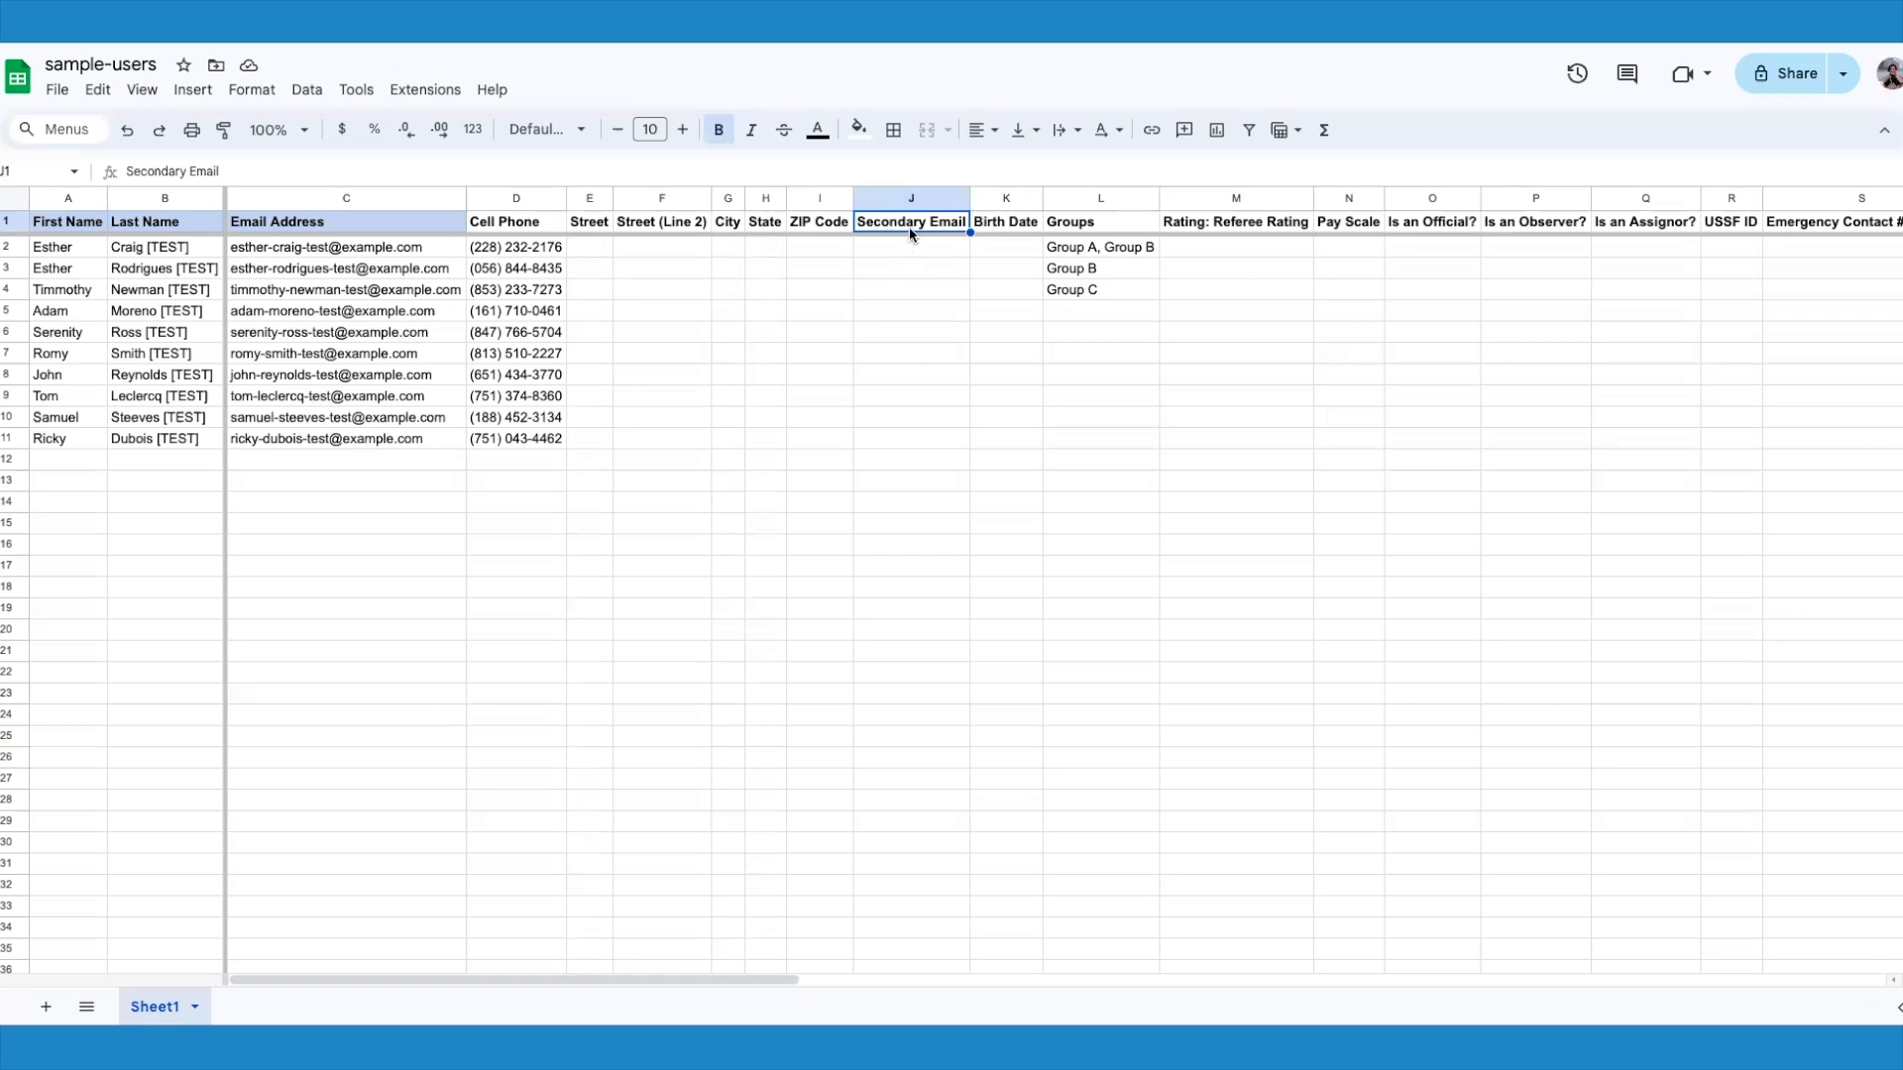
{"action": "left_click", "coordinate": [1007, 227]}
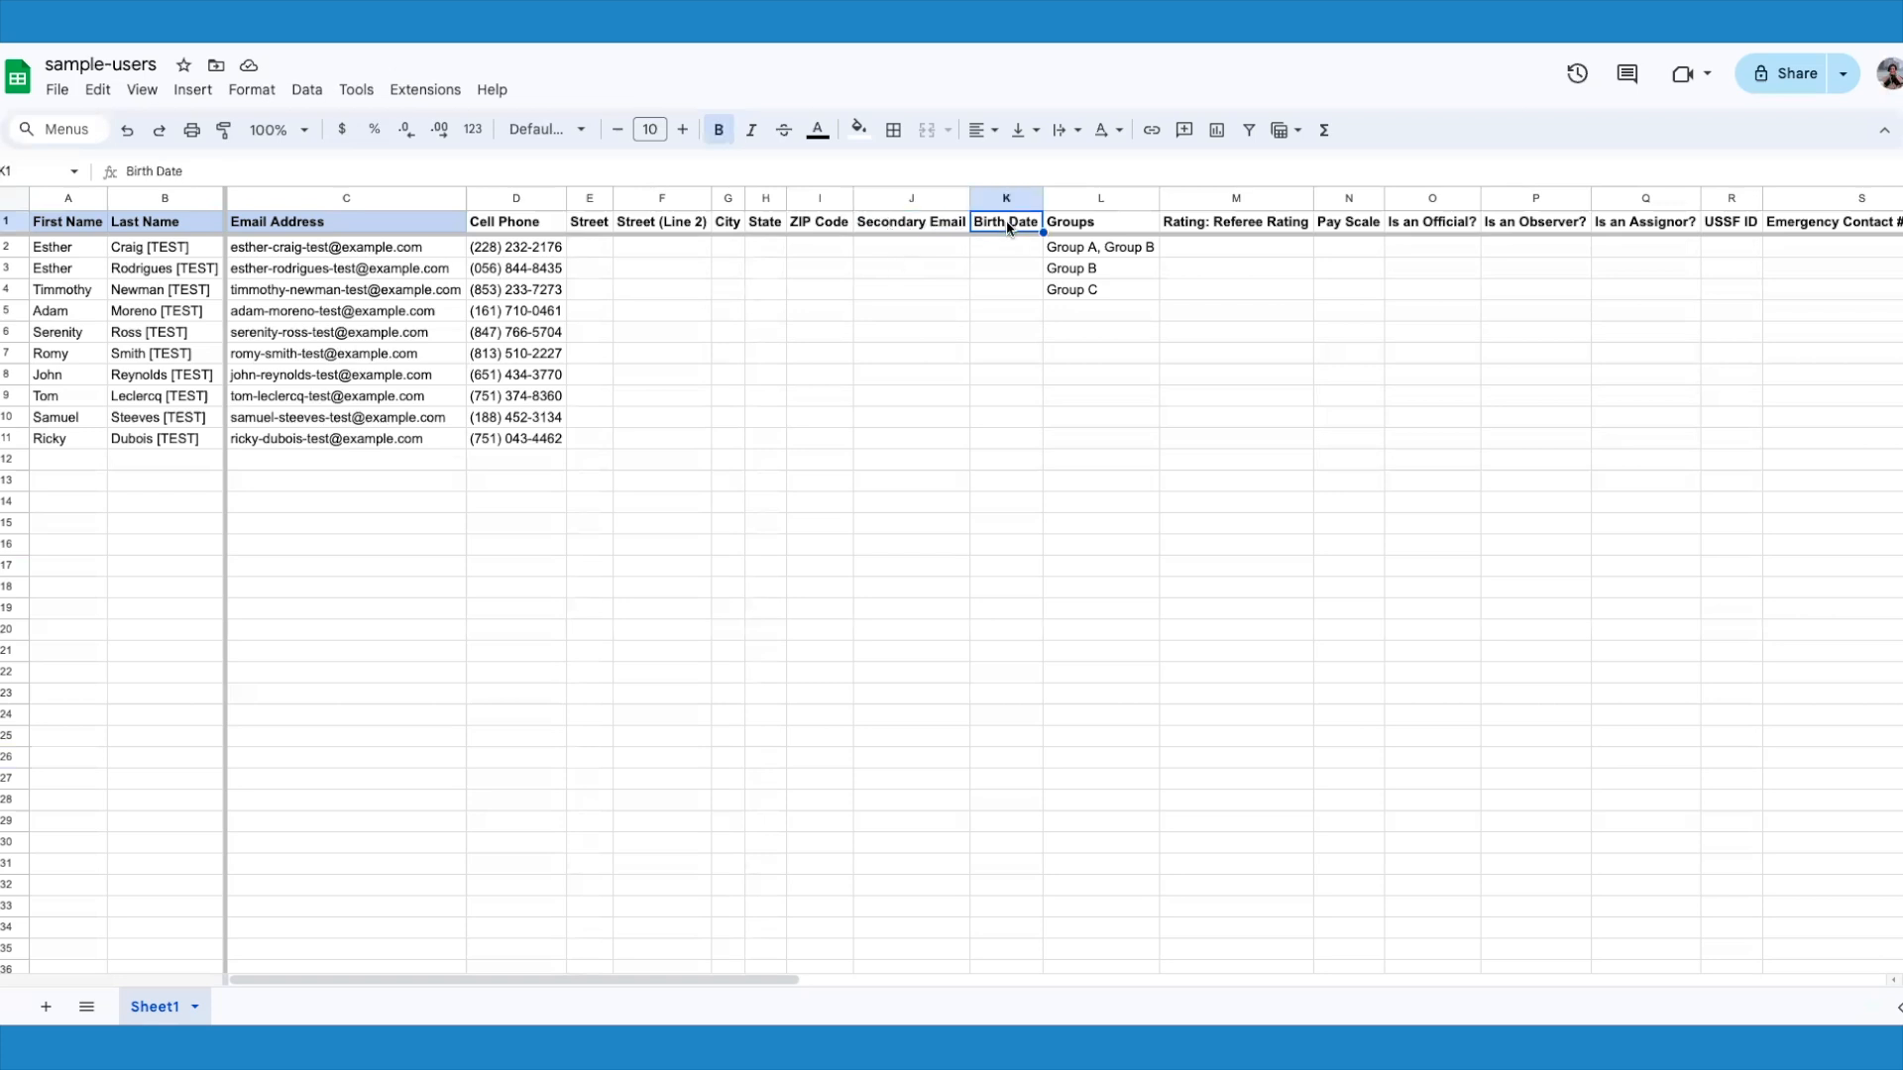
{"action": "left_click", "coordinate": [1079, 230]}
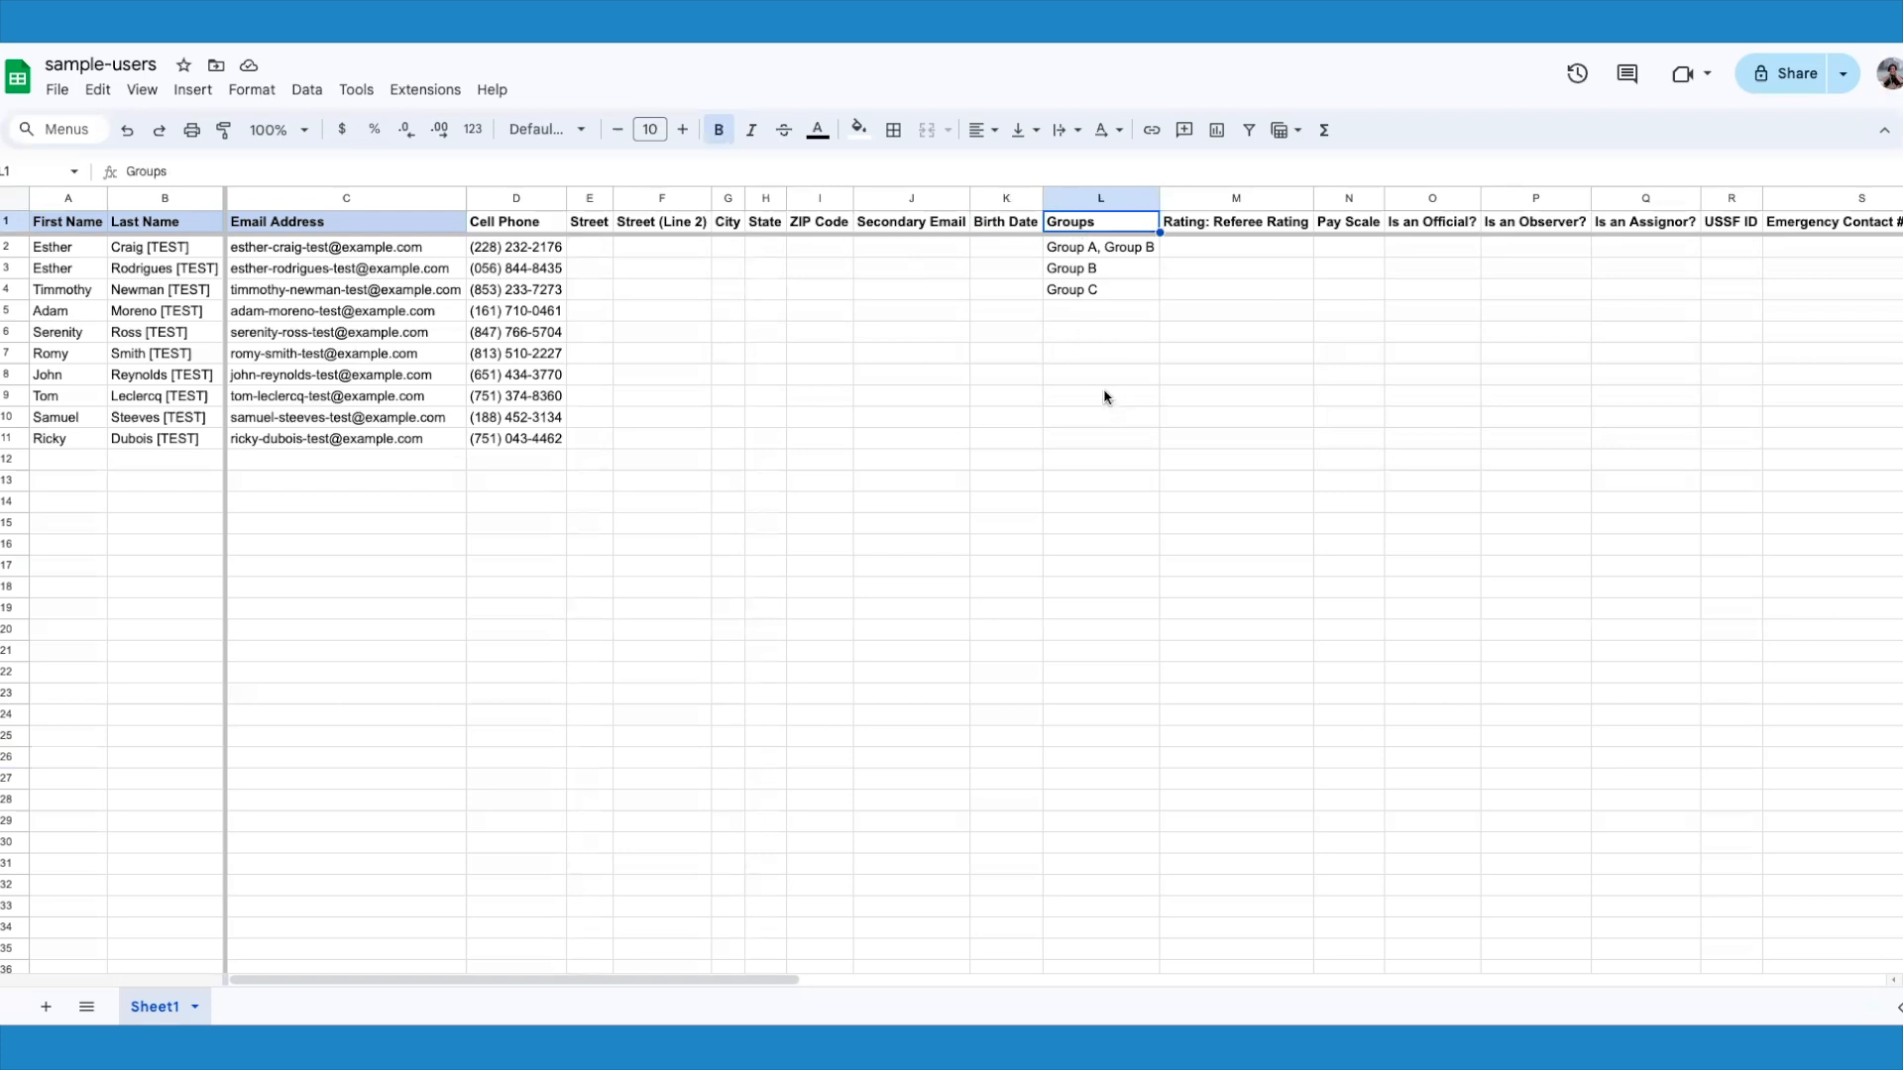
Step: Examine how group entries are written in row 2 and compare the Groups, Referee Rating and Pay Scale columns
{"action": "left_click", "coordinate": [1106, 251]}
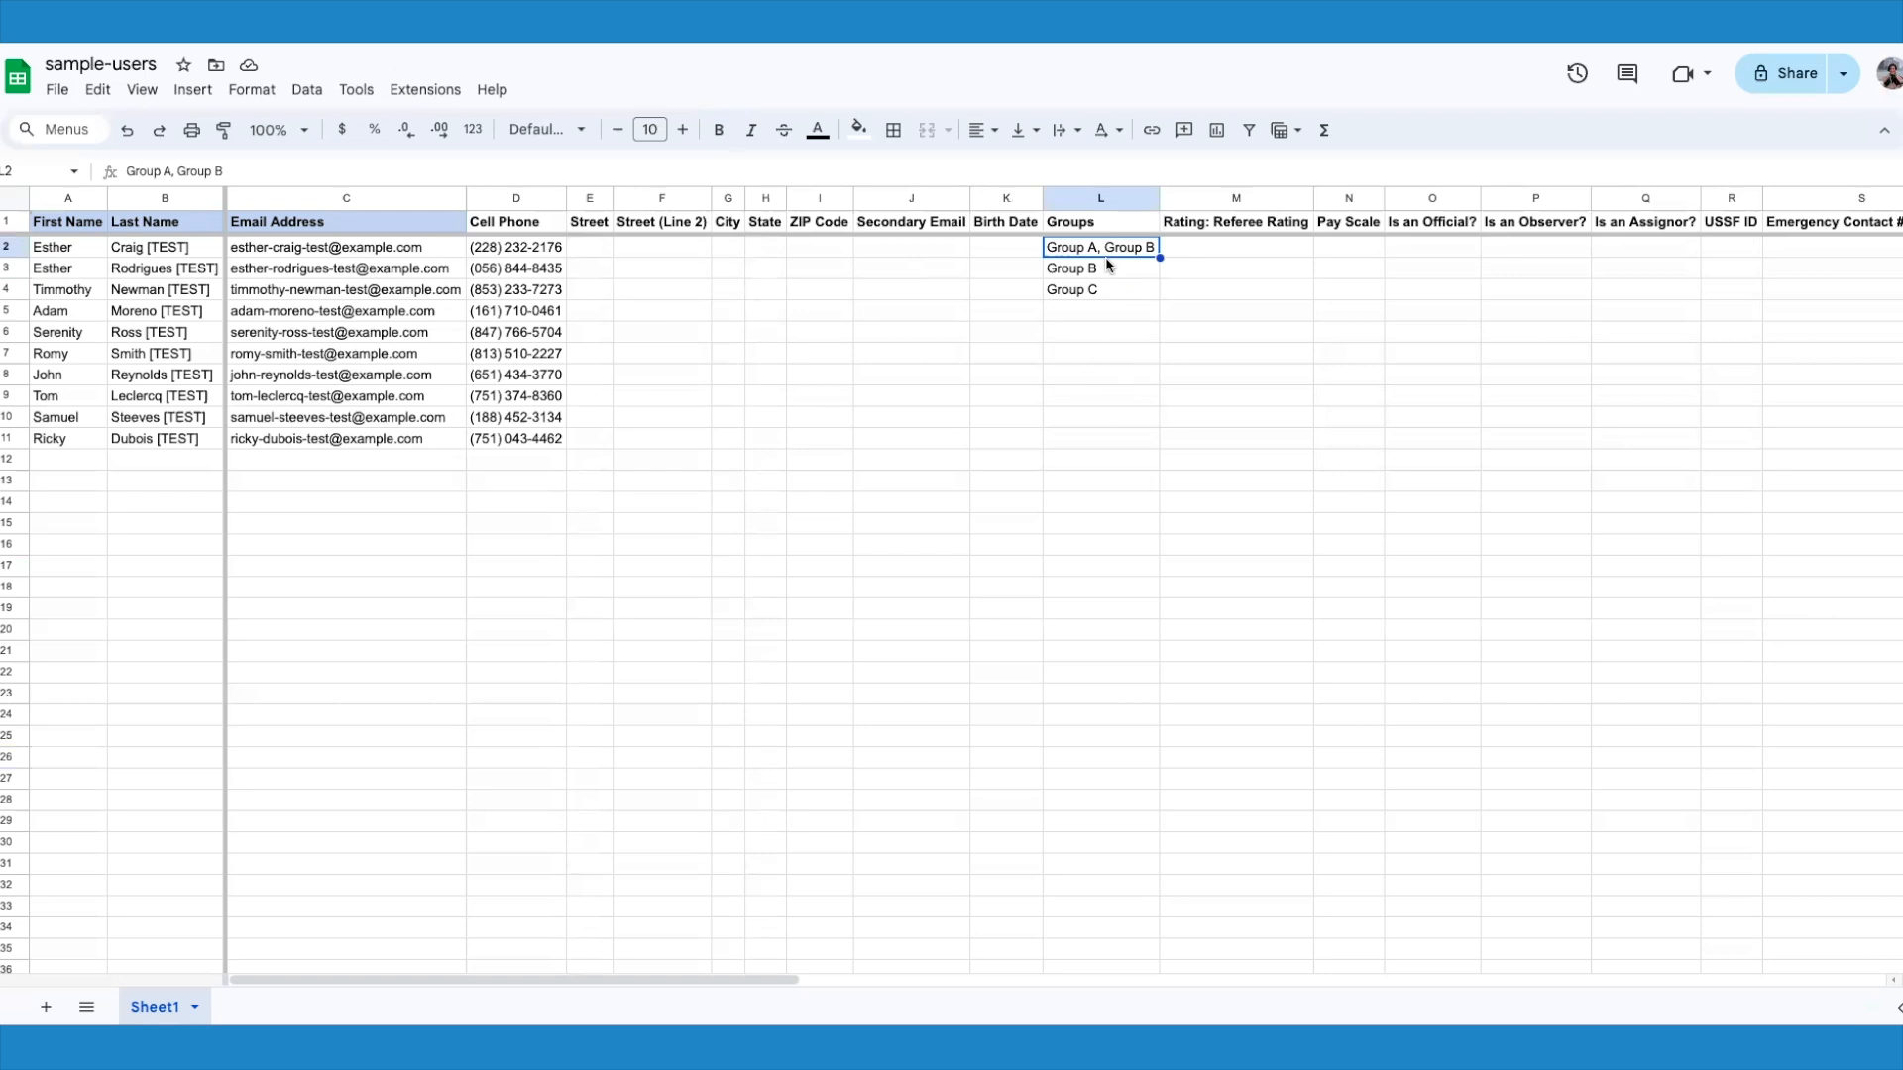
{"action": "left_click", "coordinate": [1217, 257]}
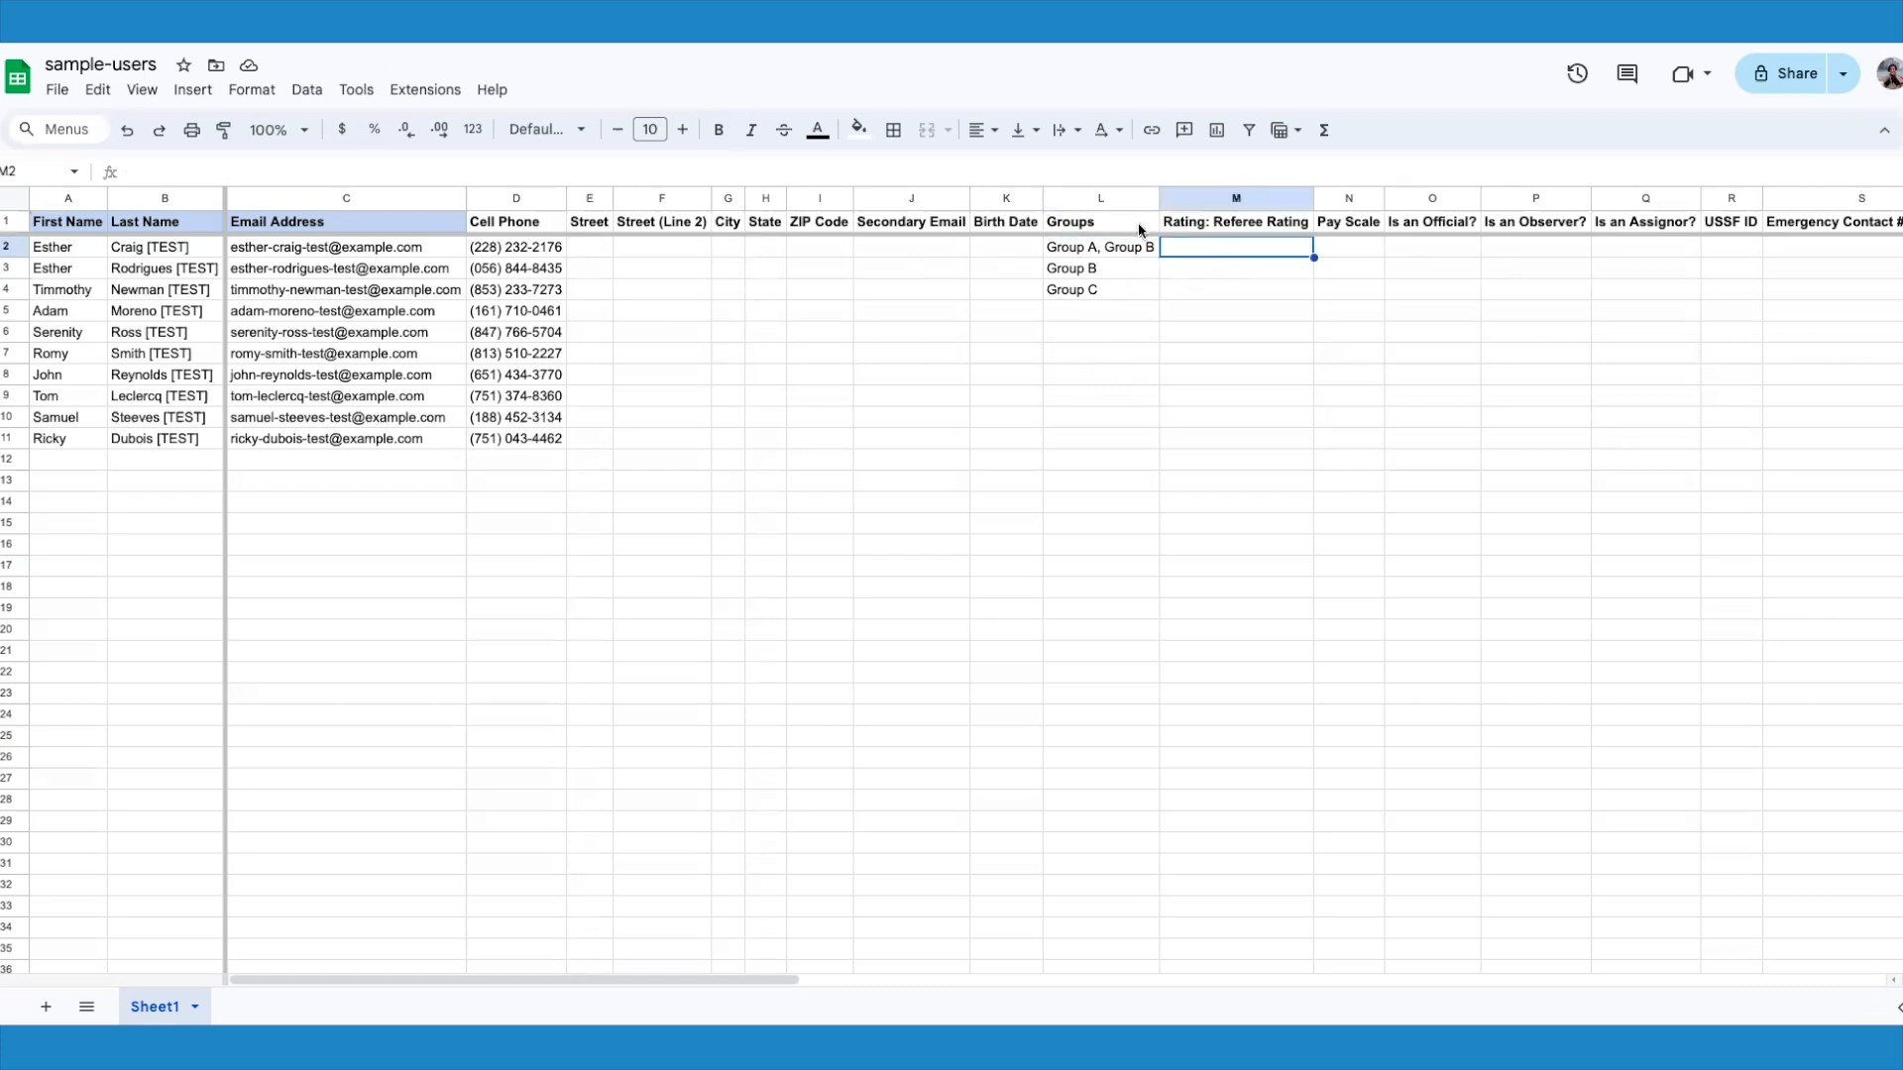
{"action": "left_click", "coordinate": [1100, 310]}
{"action": "left_click", "coordinate": [1354, 312]}
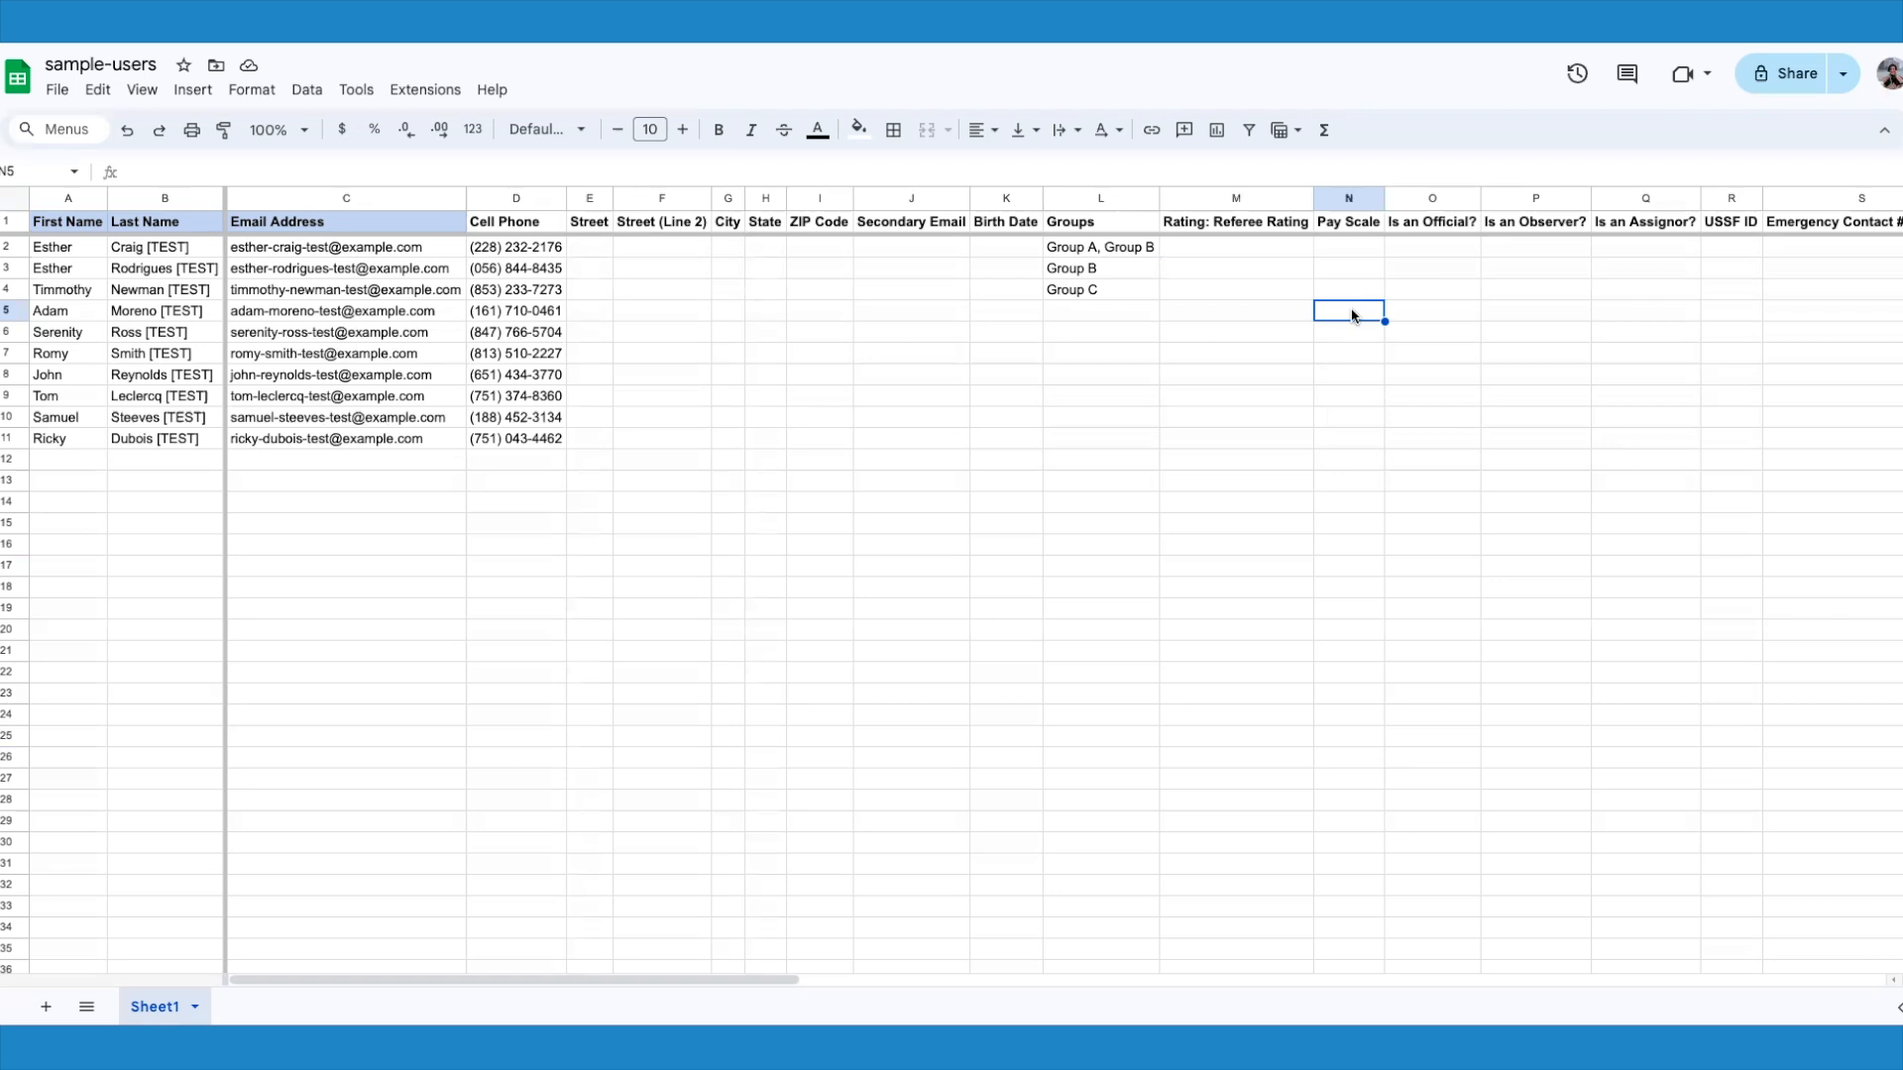
{"action": "left_click", "coordinate": [1355, 256]}
{"action": "left_click", "coordinate": [1096, 247]}
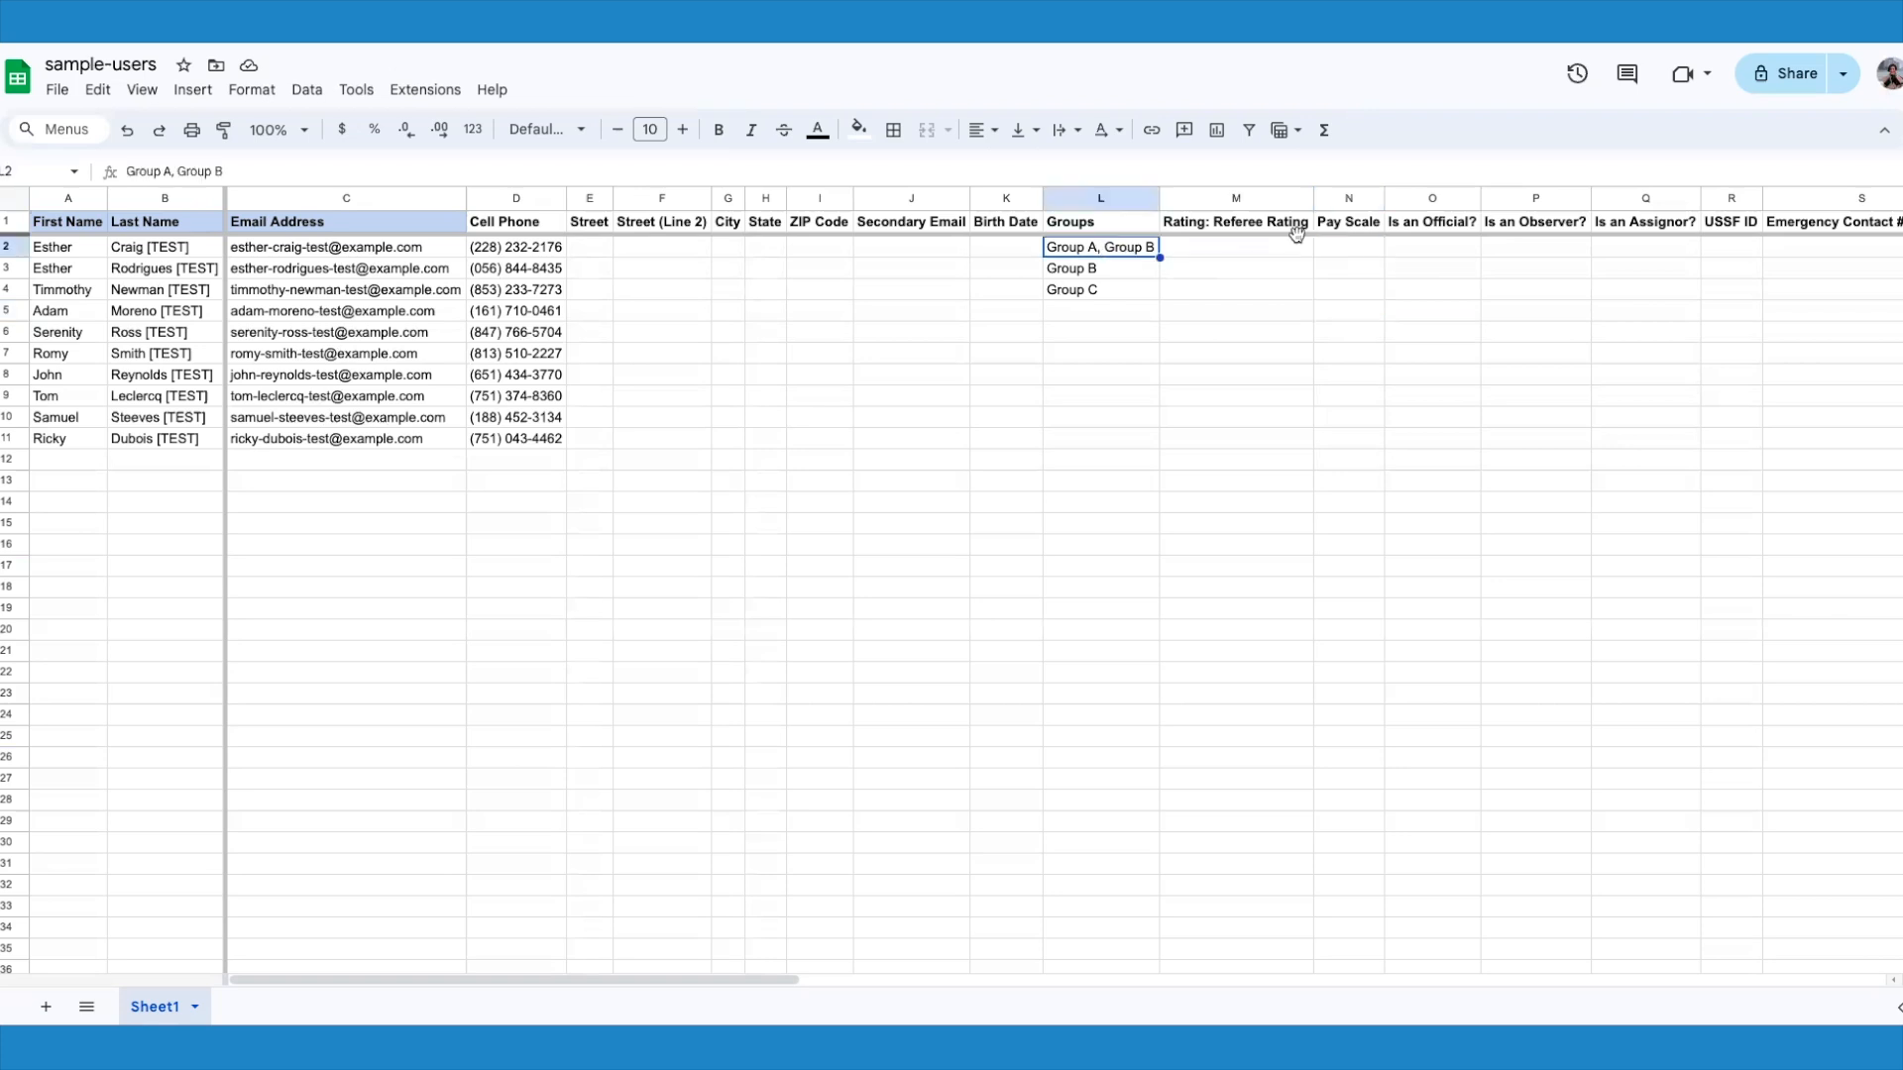
{"action": "left_click", "coordinate": [1362, 255]}
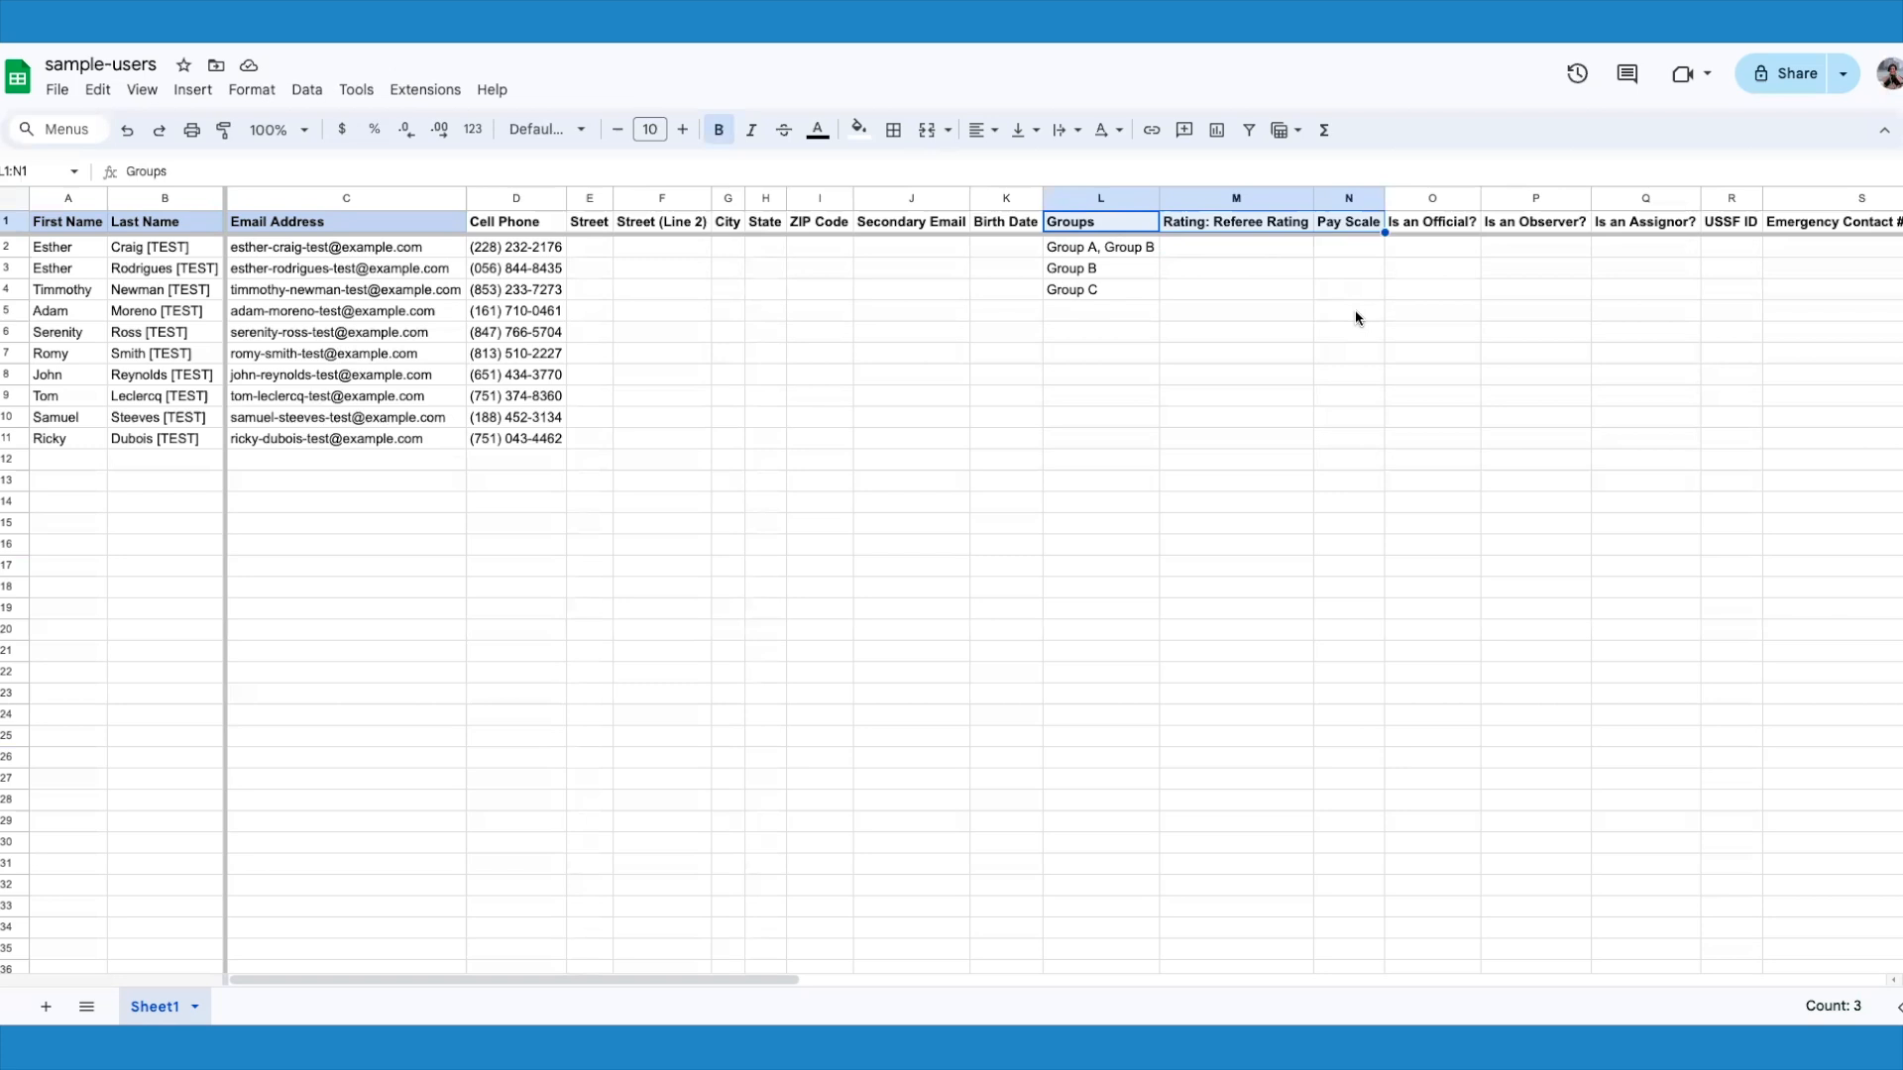
Step: Restore YES, NO and YES in row 2 for the Is an Official?, Is an Observer? and Is an Assignor? columns
{"action": "left_click", "coordinate": [1432, 222]}
{"action": "key", "text": "shift+Right"}
{"action": "key", "text": "shift+Right"}
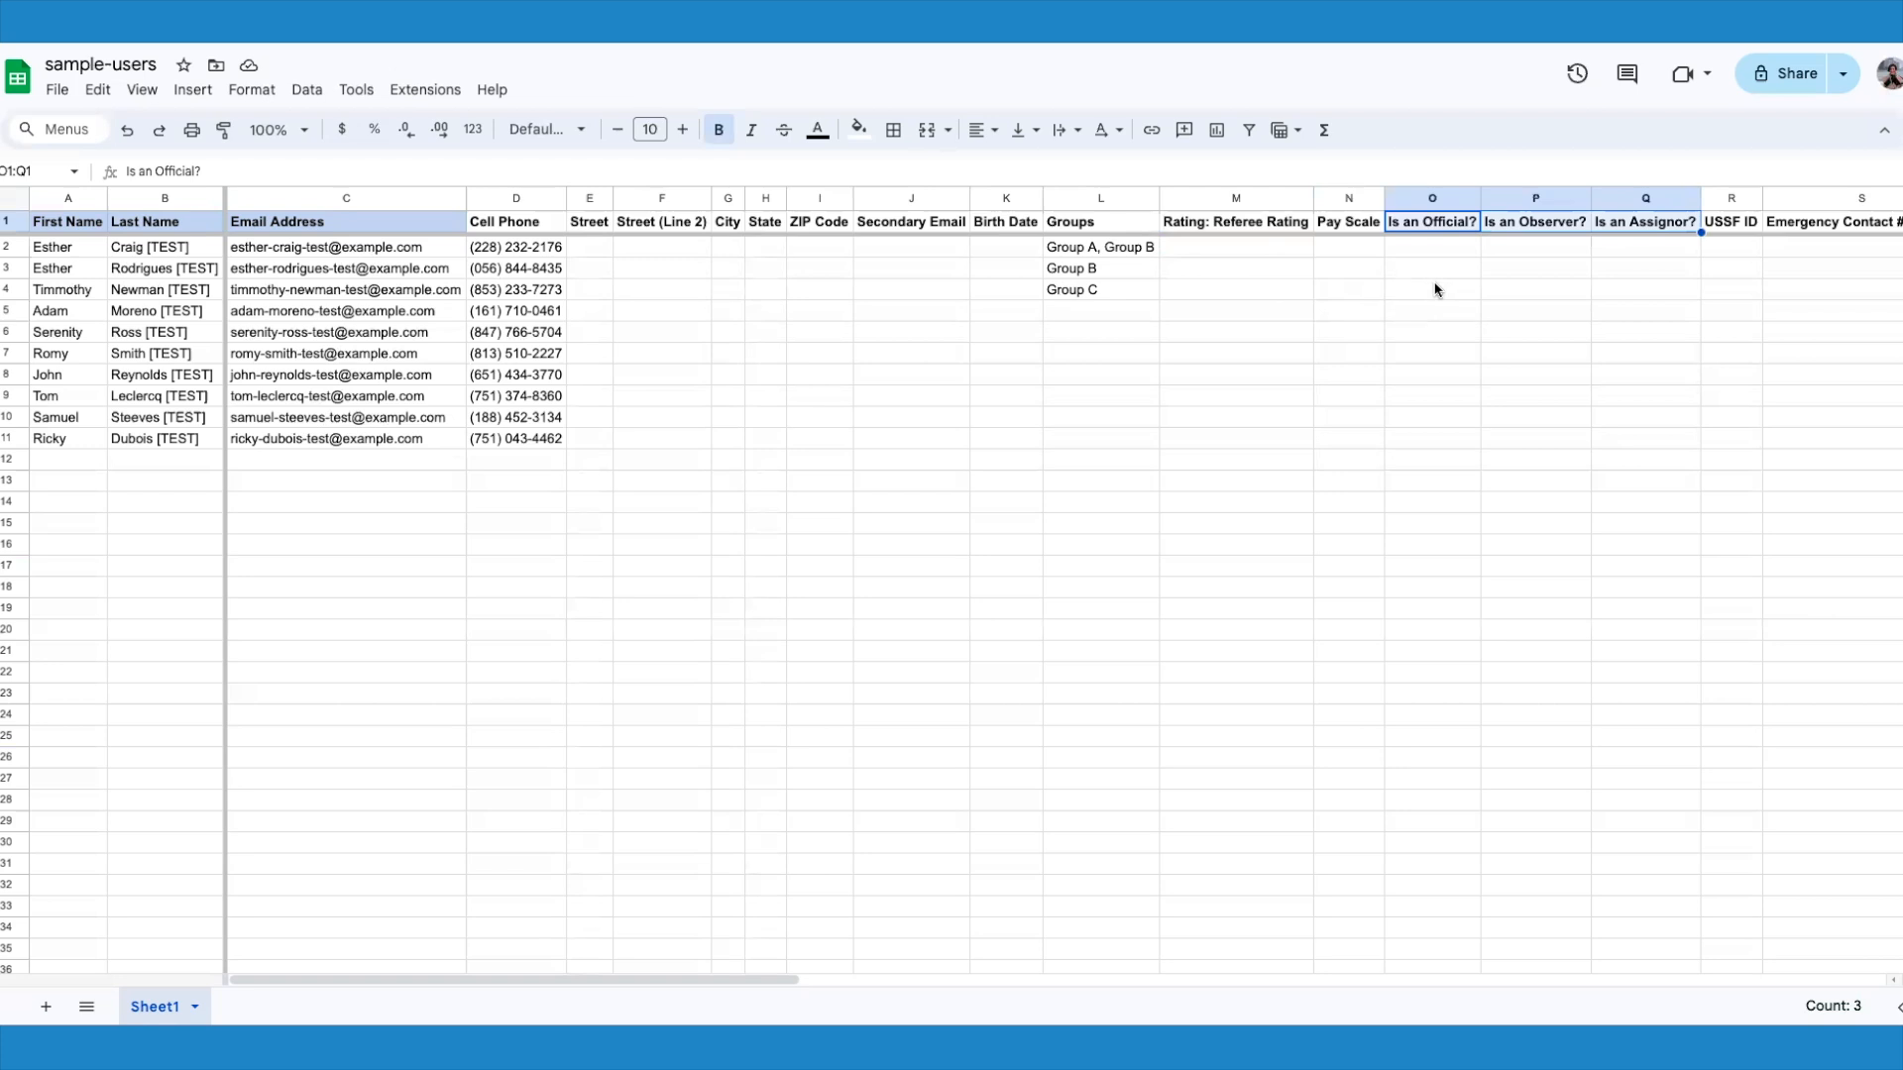
{"action": "key", "text": "Down"}
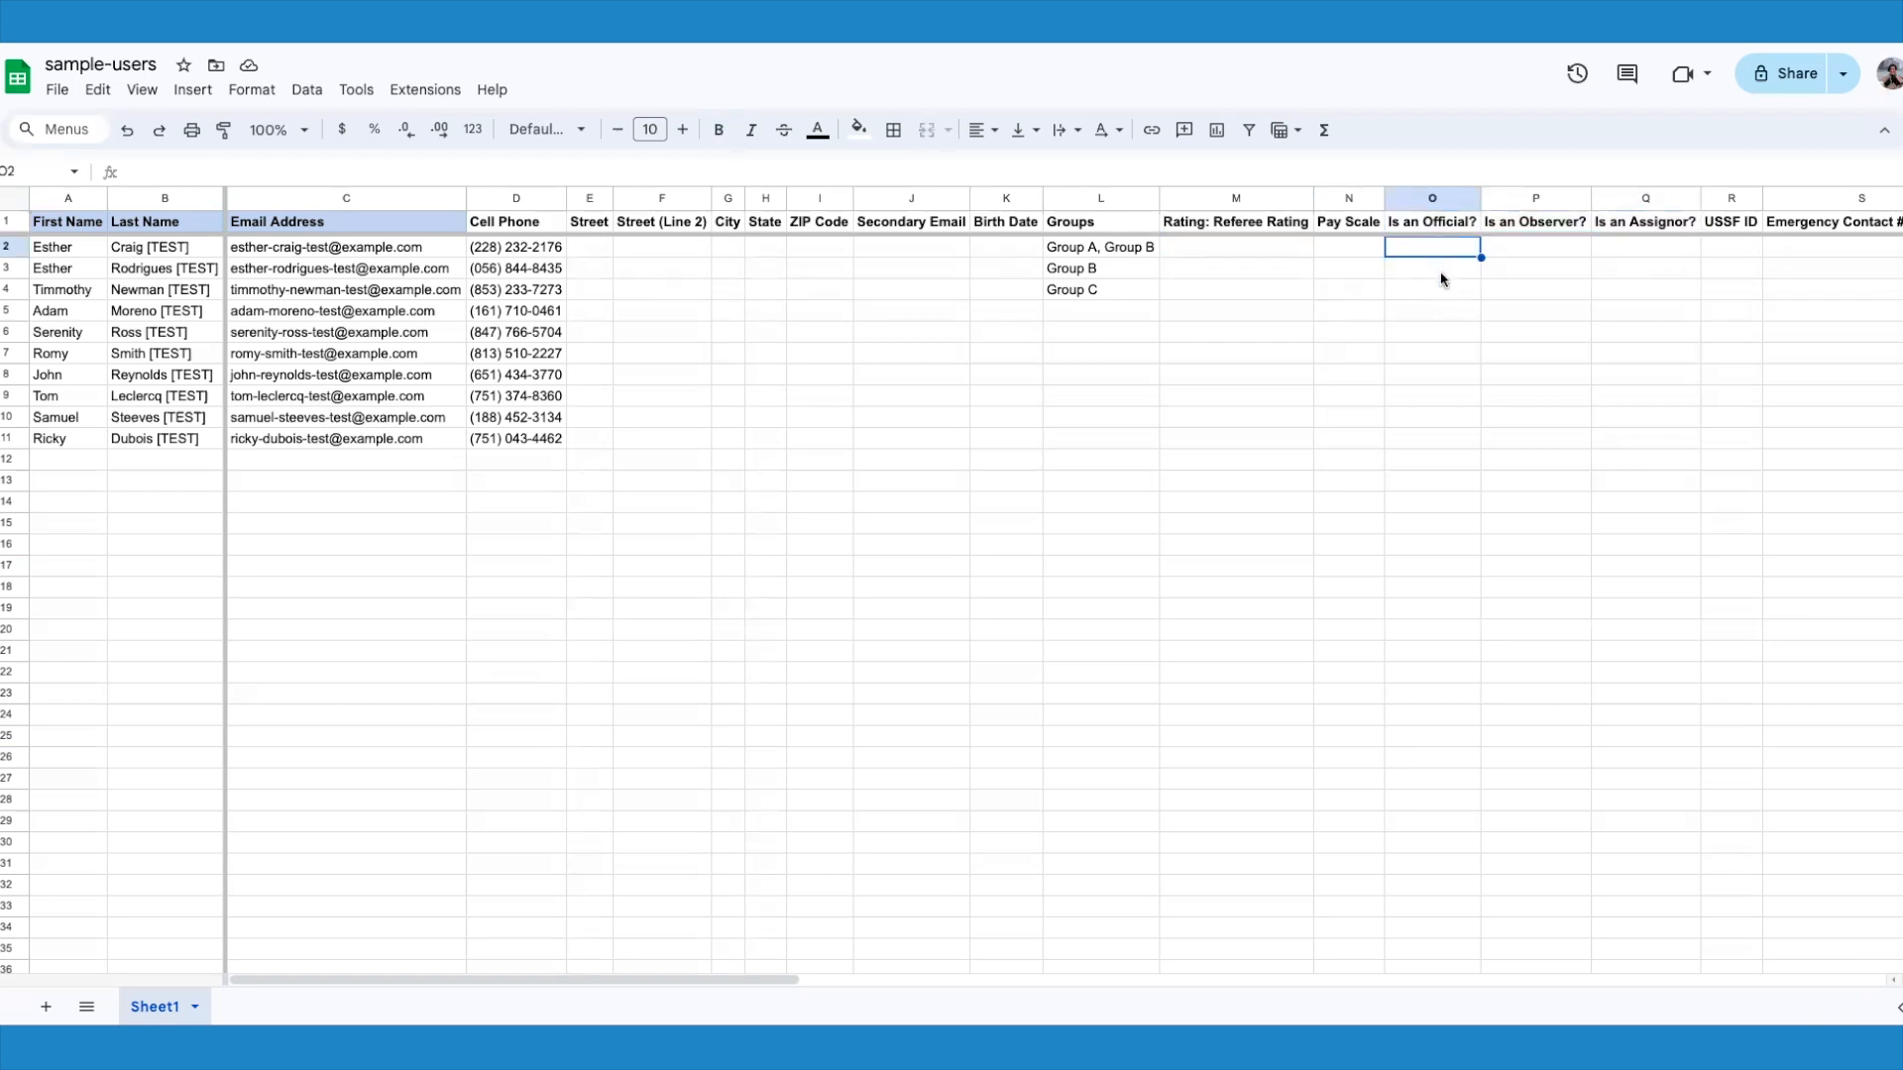
{"action": "left_click_drag", "start_coordinate": [1447, 222], "coordinate": [1610, 226]}
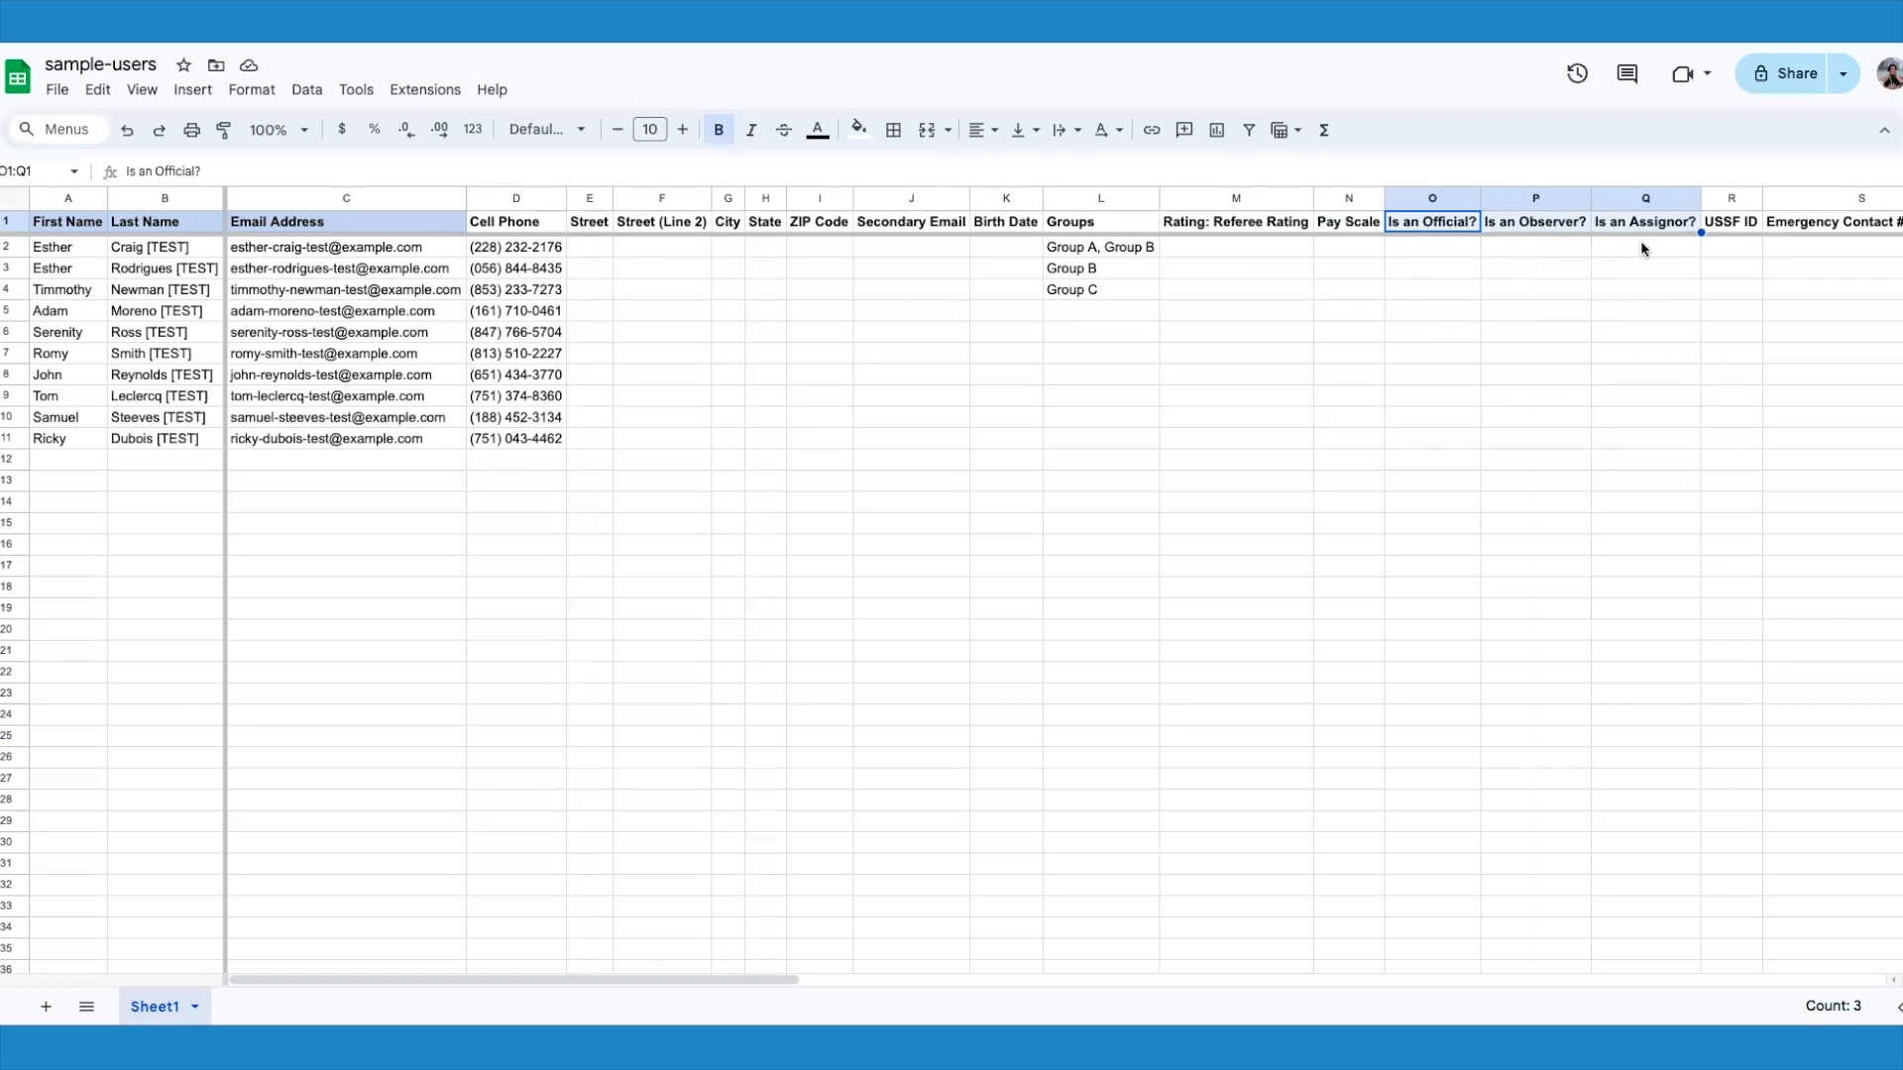
{"action": "left_click", "coordinate": [1424, 249]}
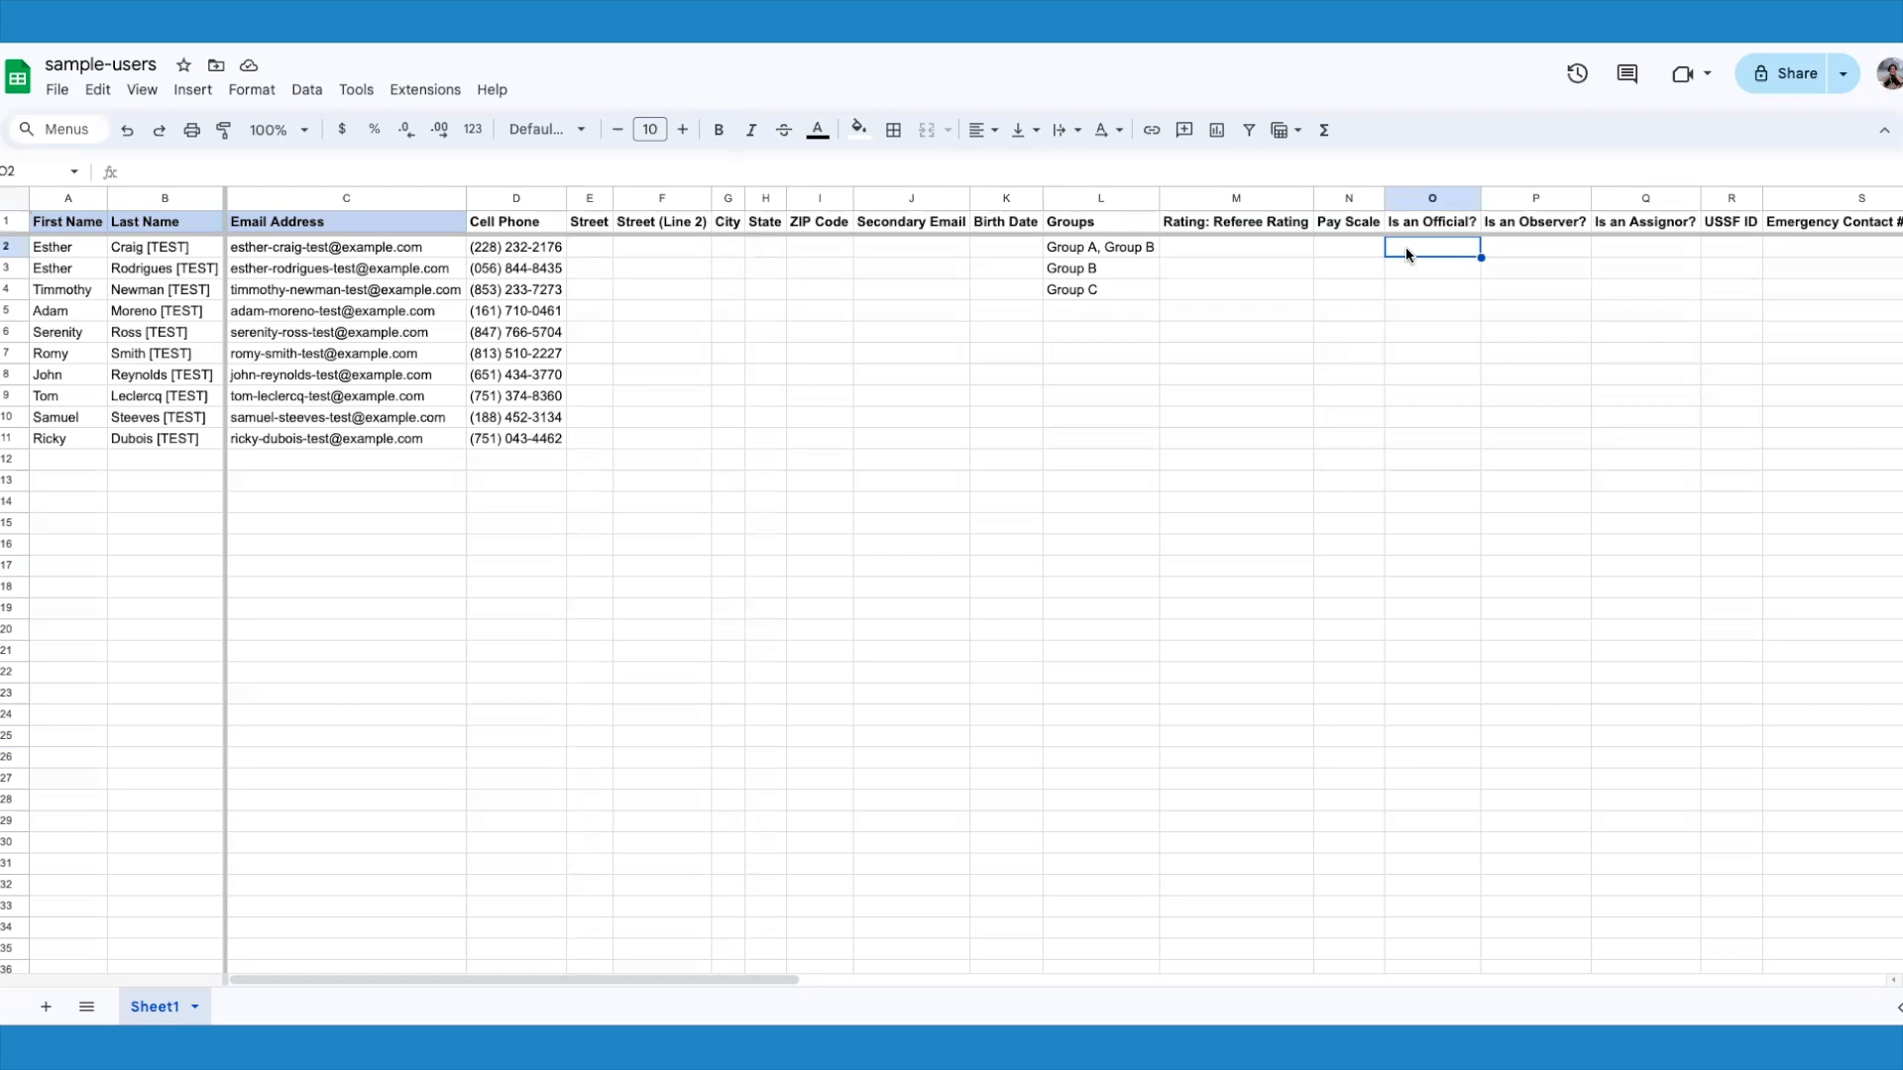
{"action": "key", "text": "ctrl+z"}
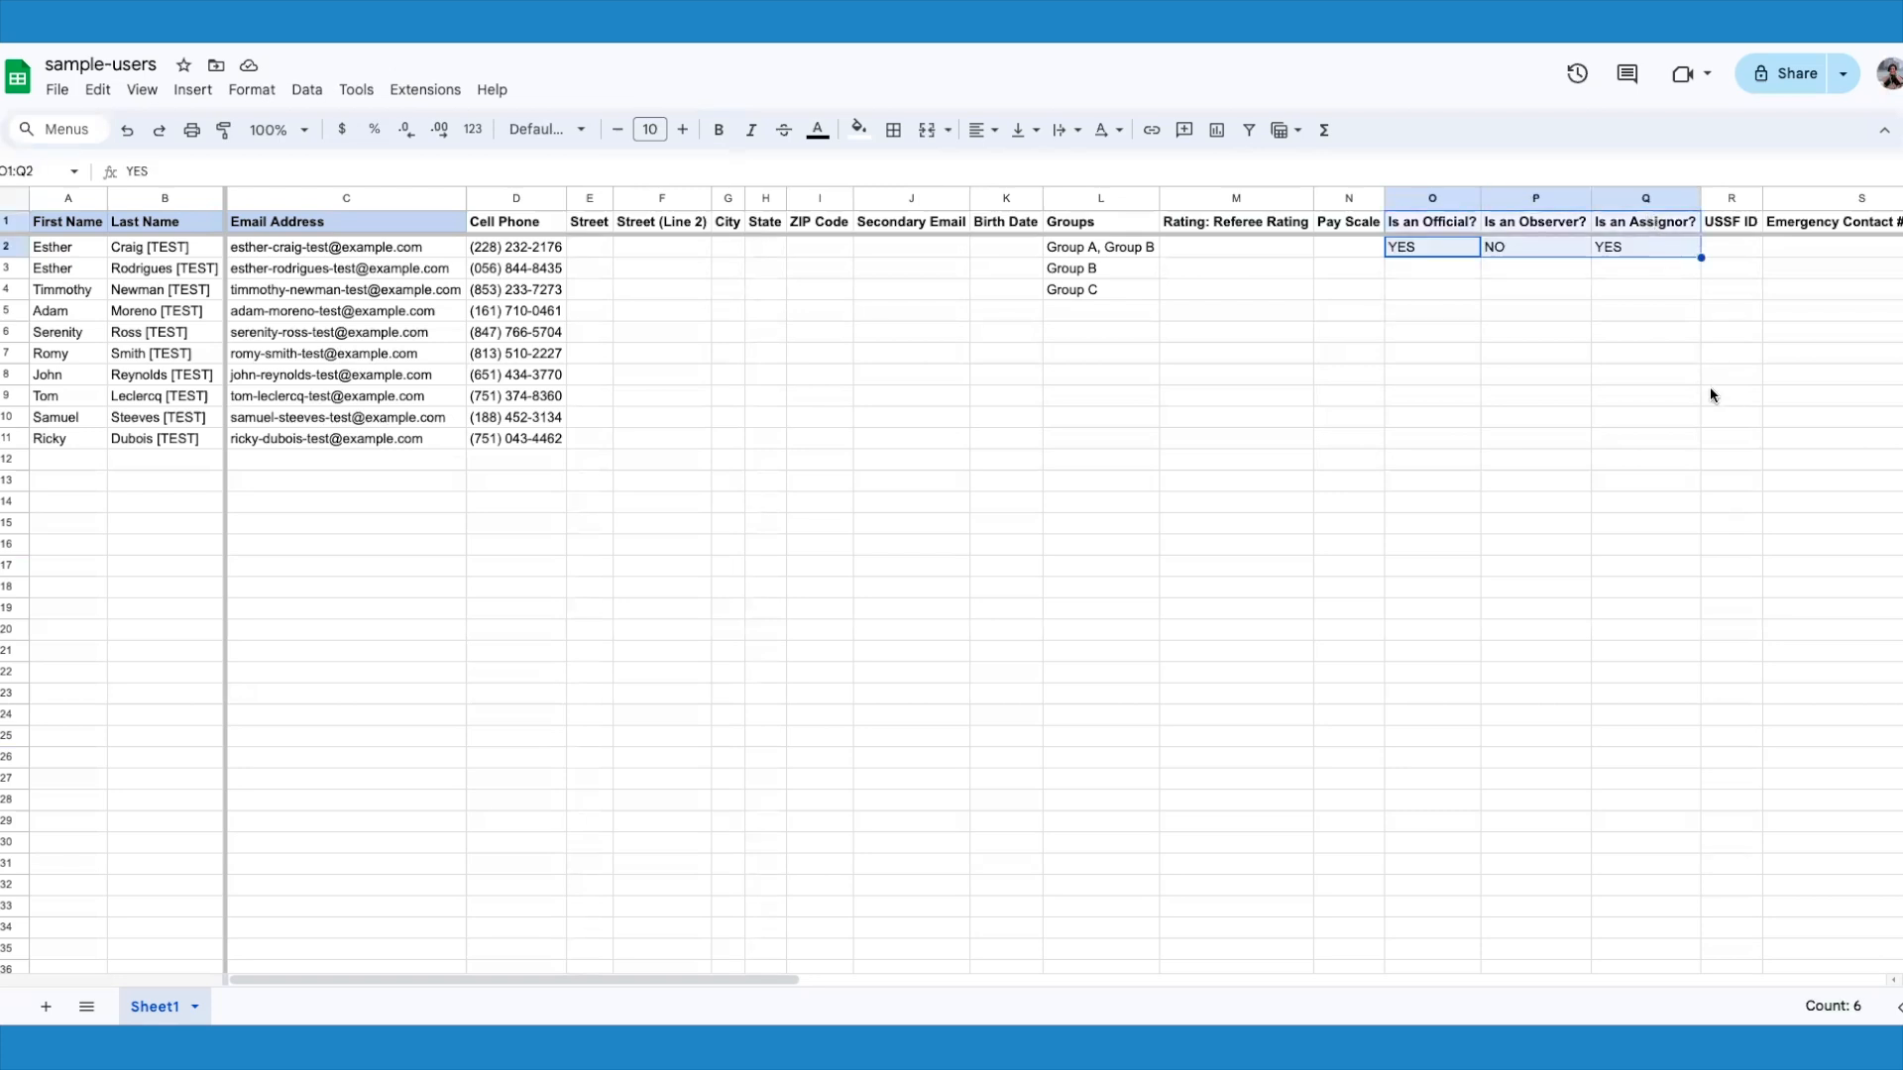
Step: Examine the USSF ID, Emergency Contact #1 and remaining optional columns, and the header row as a whole
{"action": "left_click", "coordinate": [1726, 253]}
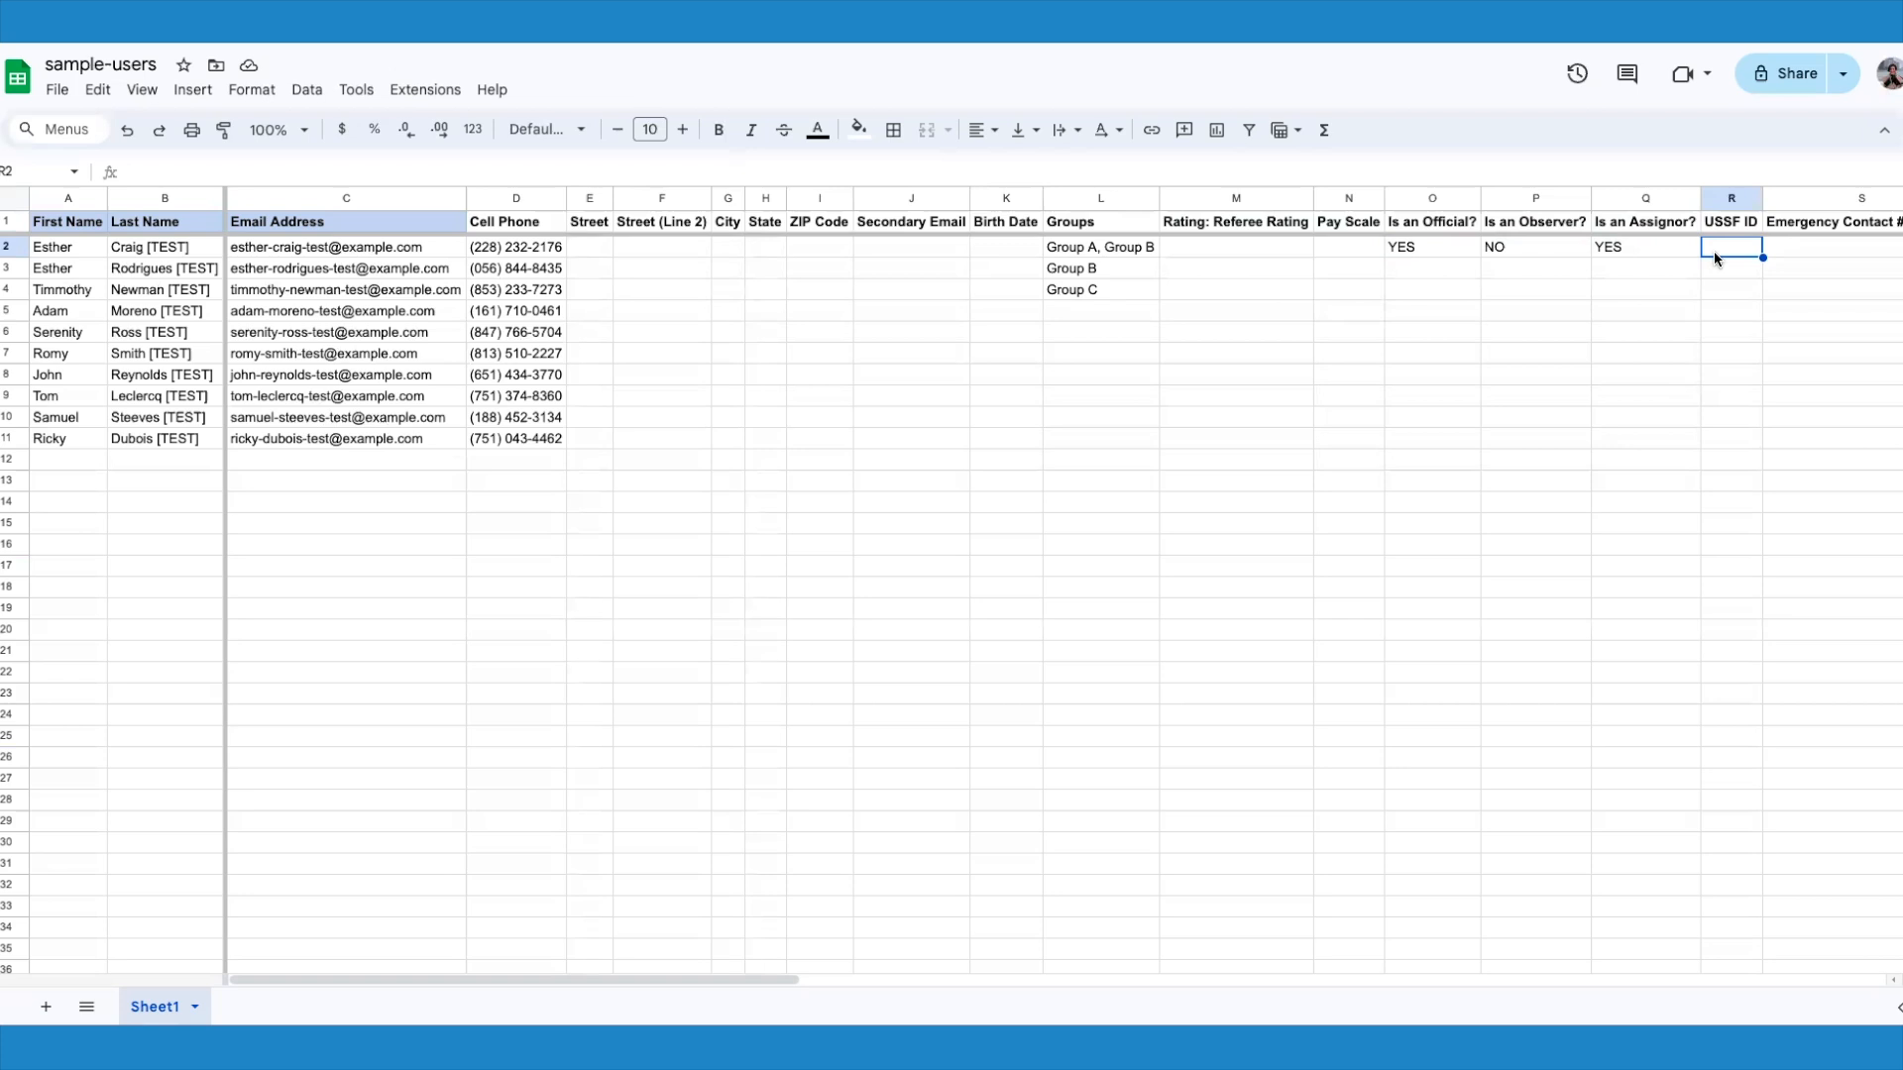
{"action": "left_click", "coordinate": [1796, 249]}
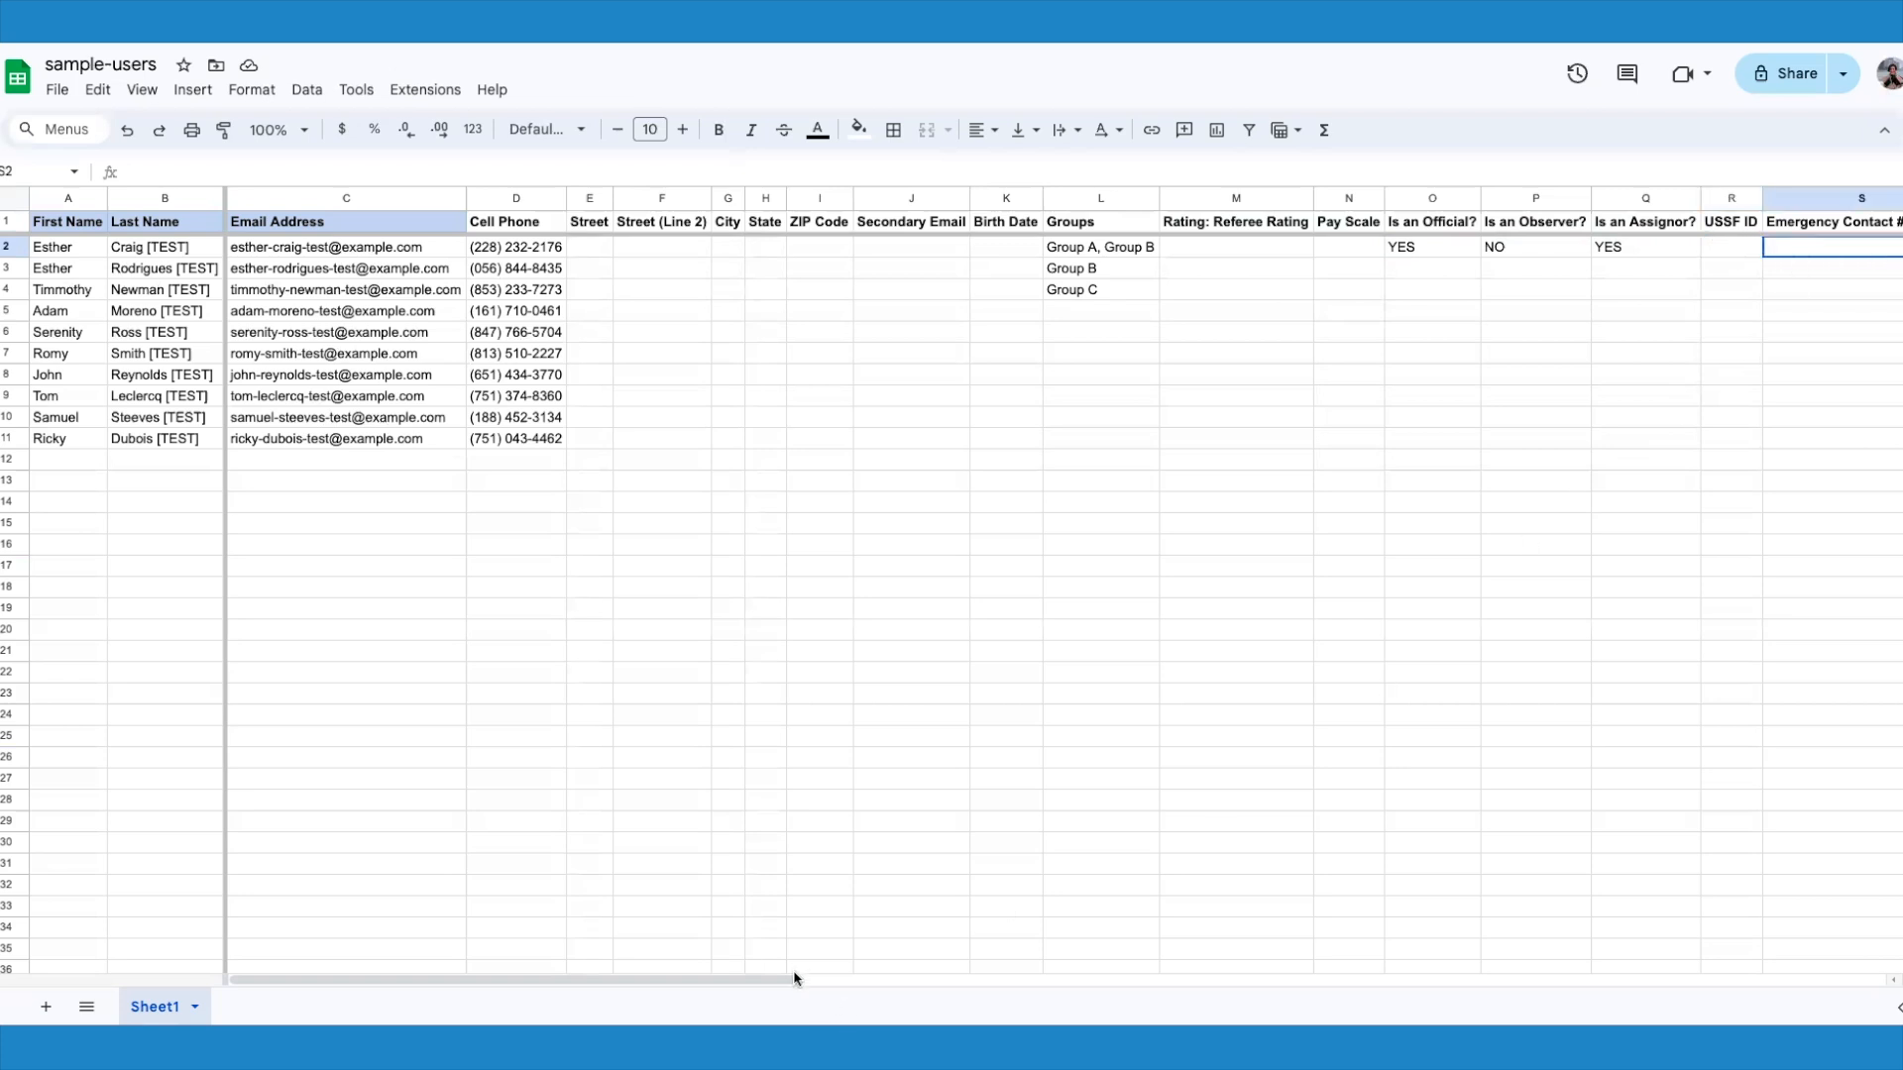
{"action": "left_click_drag", "start_coordinate": [785, 979], "coordinate": [1087, 992]}
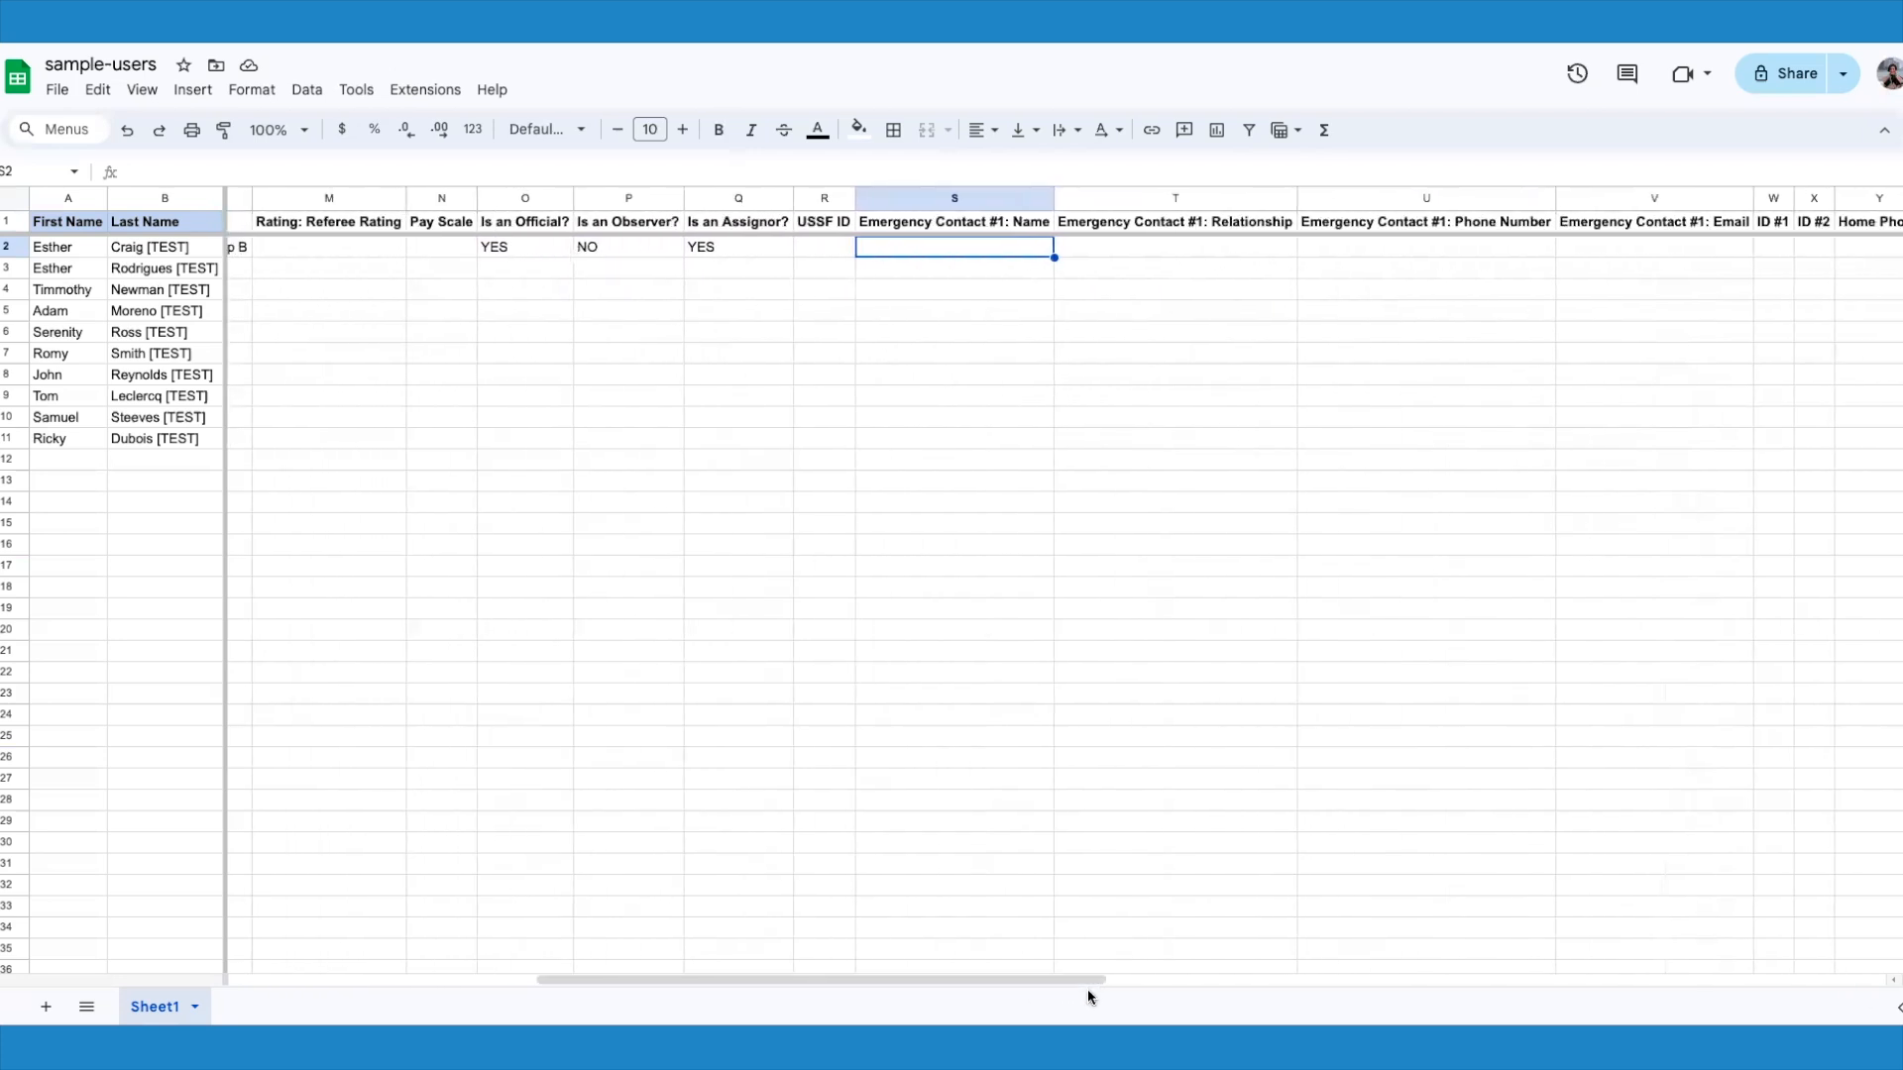
{"action": "left_click_drag", "start_coordinate": [981, 229], "coordinate": [1632, 216]}
{"action": "left_click_drag", "start_coordinate": [972, 981], "coordinate": [1364, 1006]}
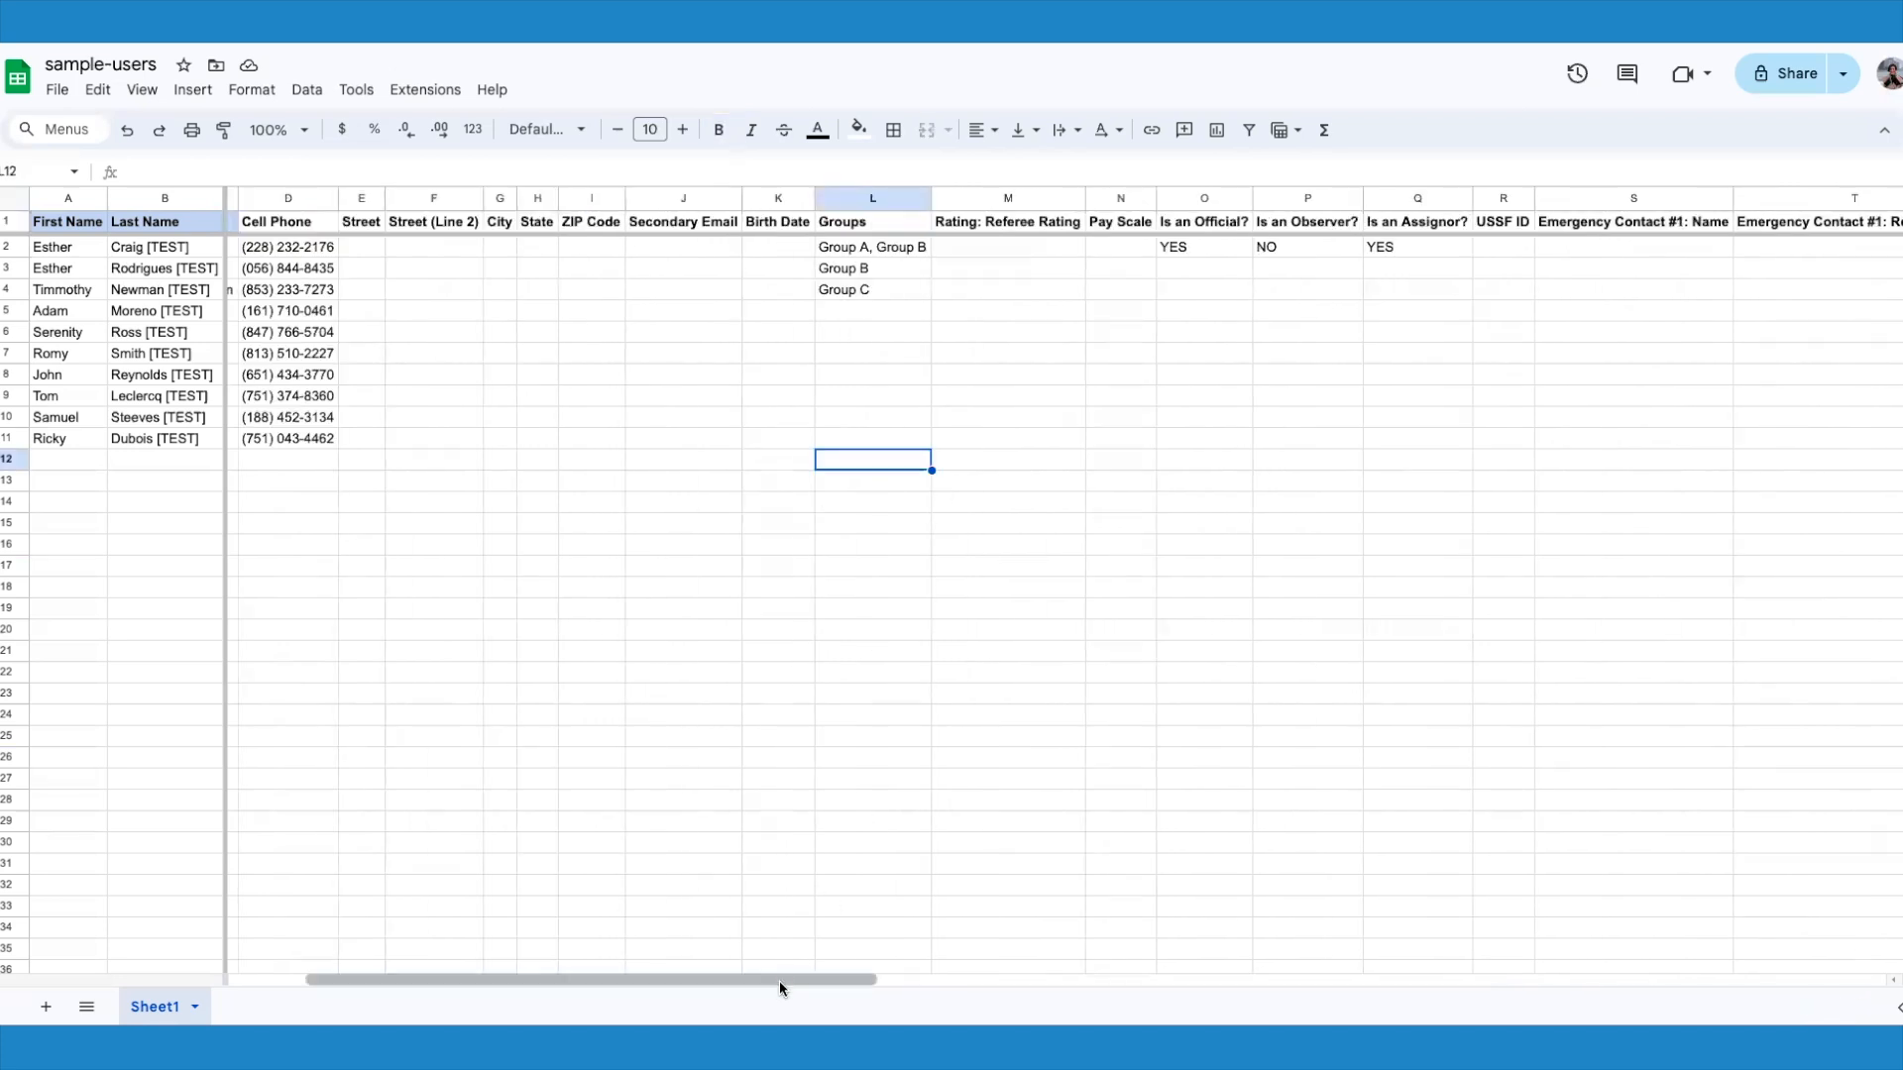
{"action": "scroll", "coordinate": [779, 979], "scroll_direction": "left", "scroll_amount": 1}
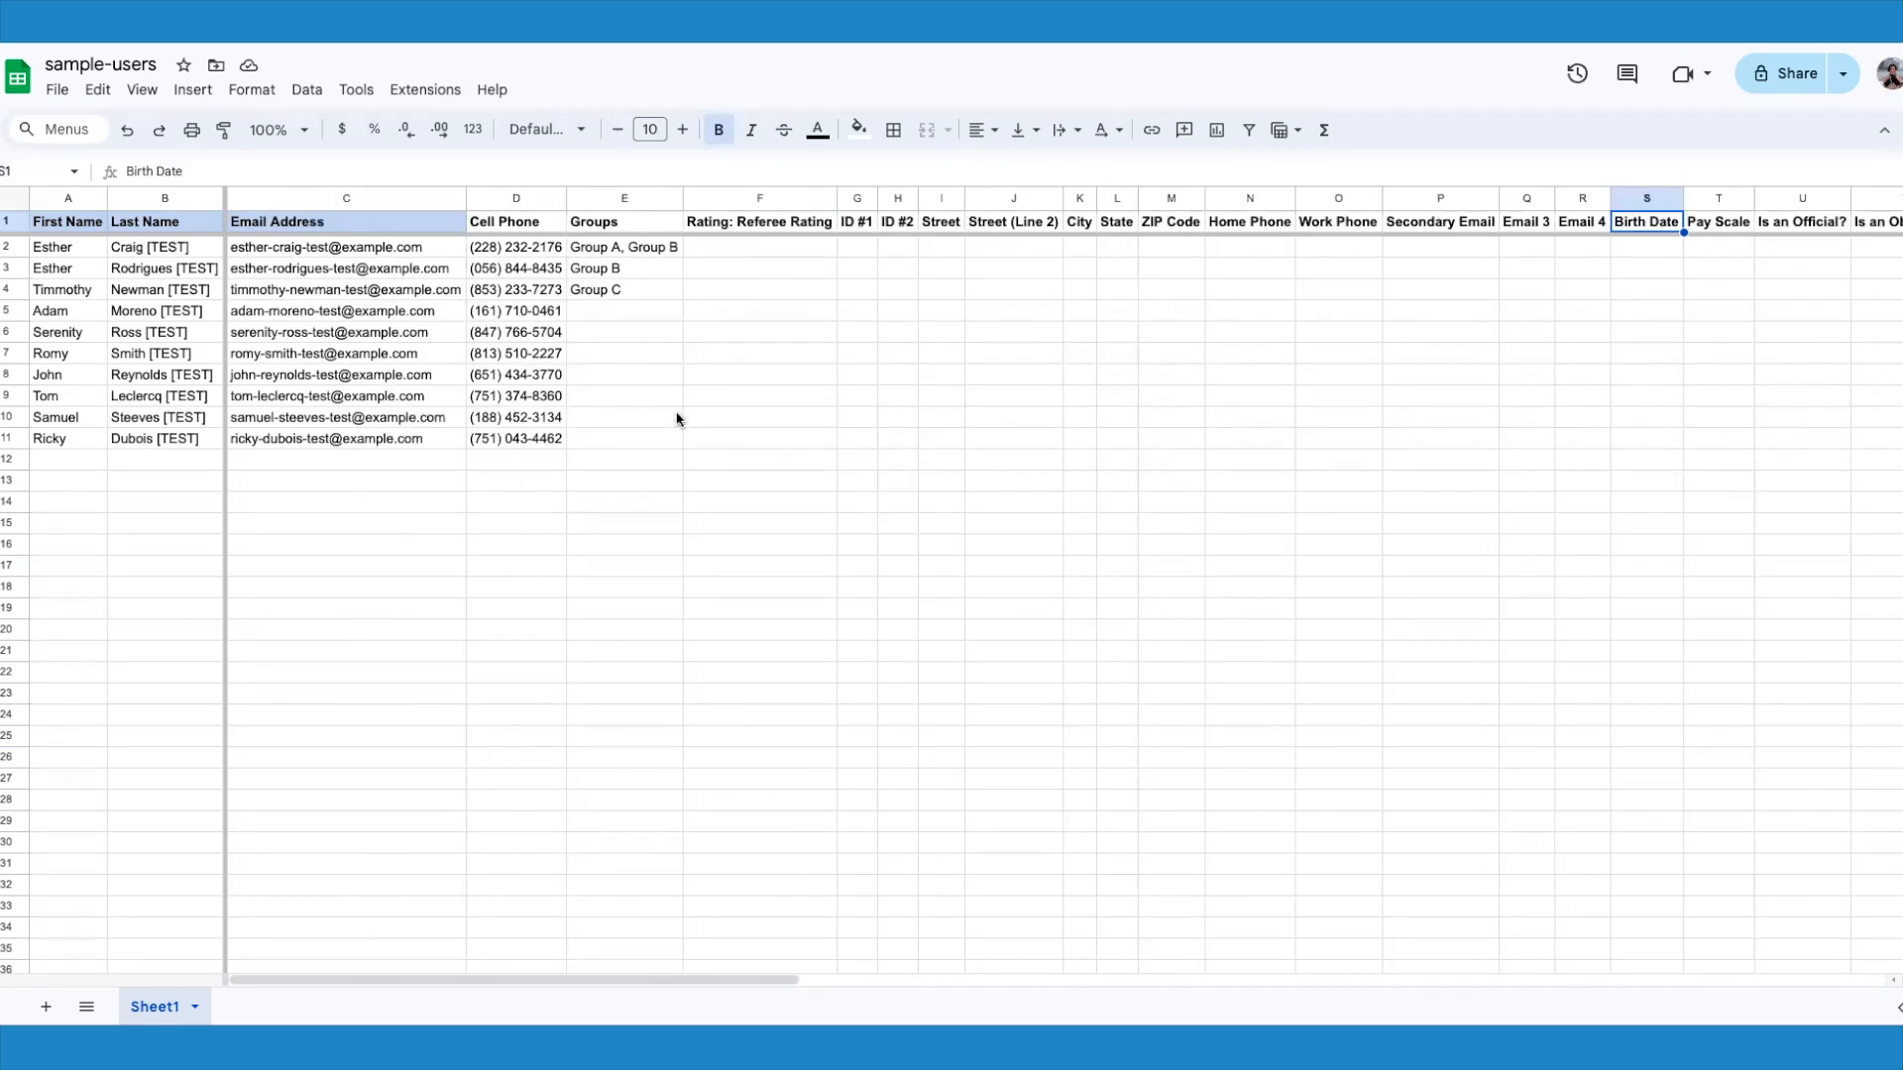
{"action": "left_click", "coordinate": [5, 220]}
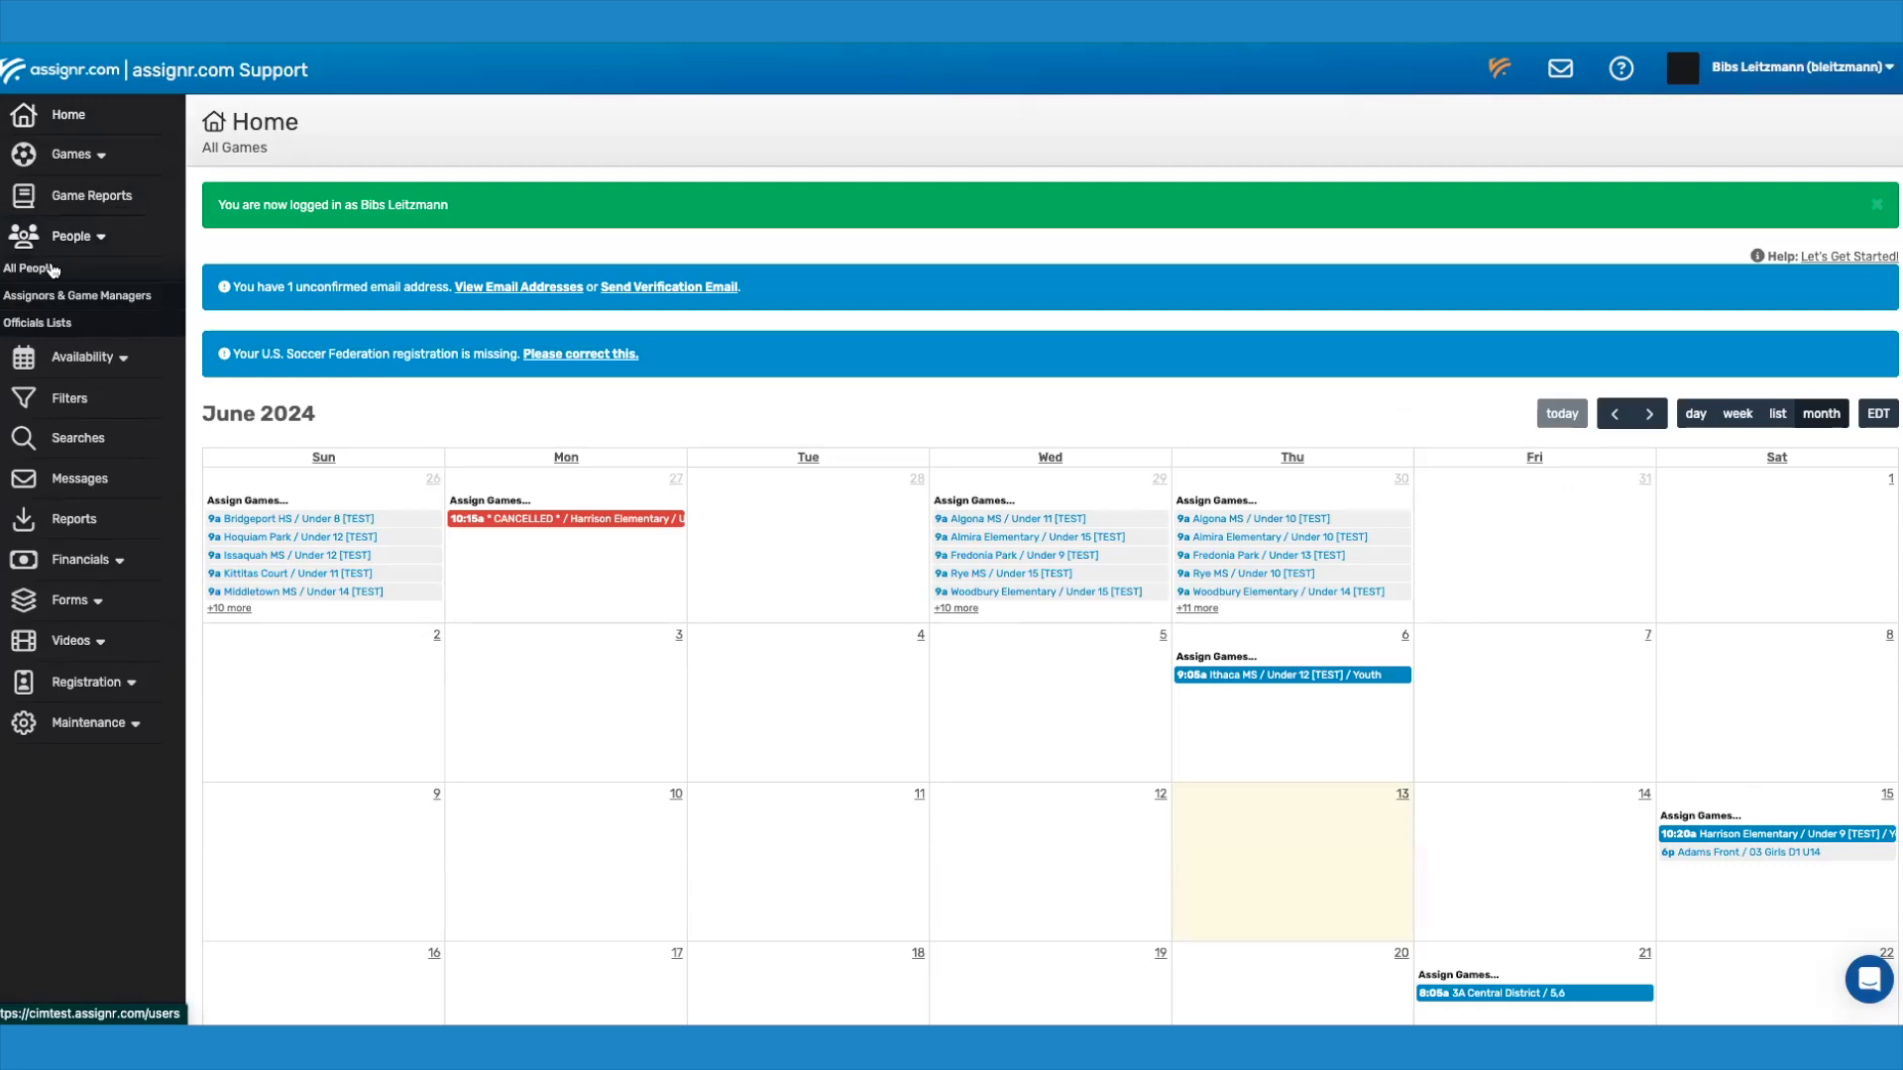
Step: Switch to assignr.com, open the spreadsheet import from the All People list and get the sample people spreadsheet
{"action": "left_click", "coordinate": [52, 269]}
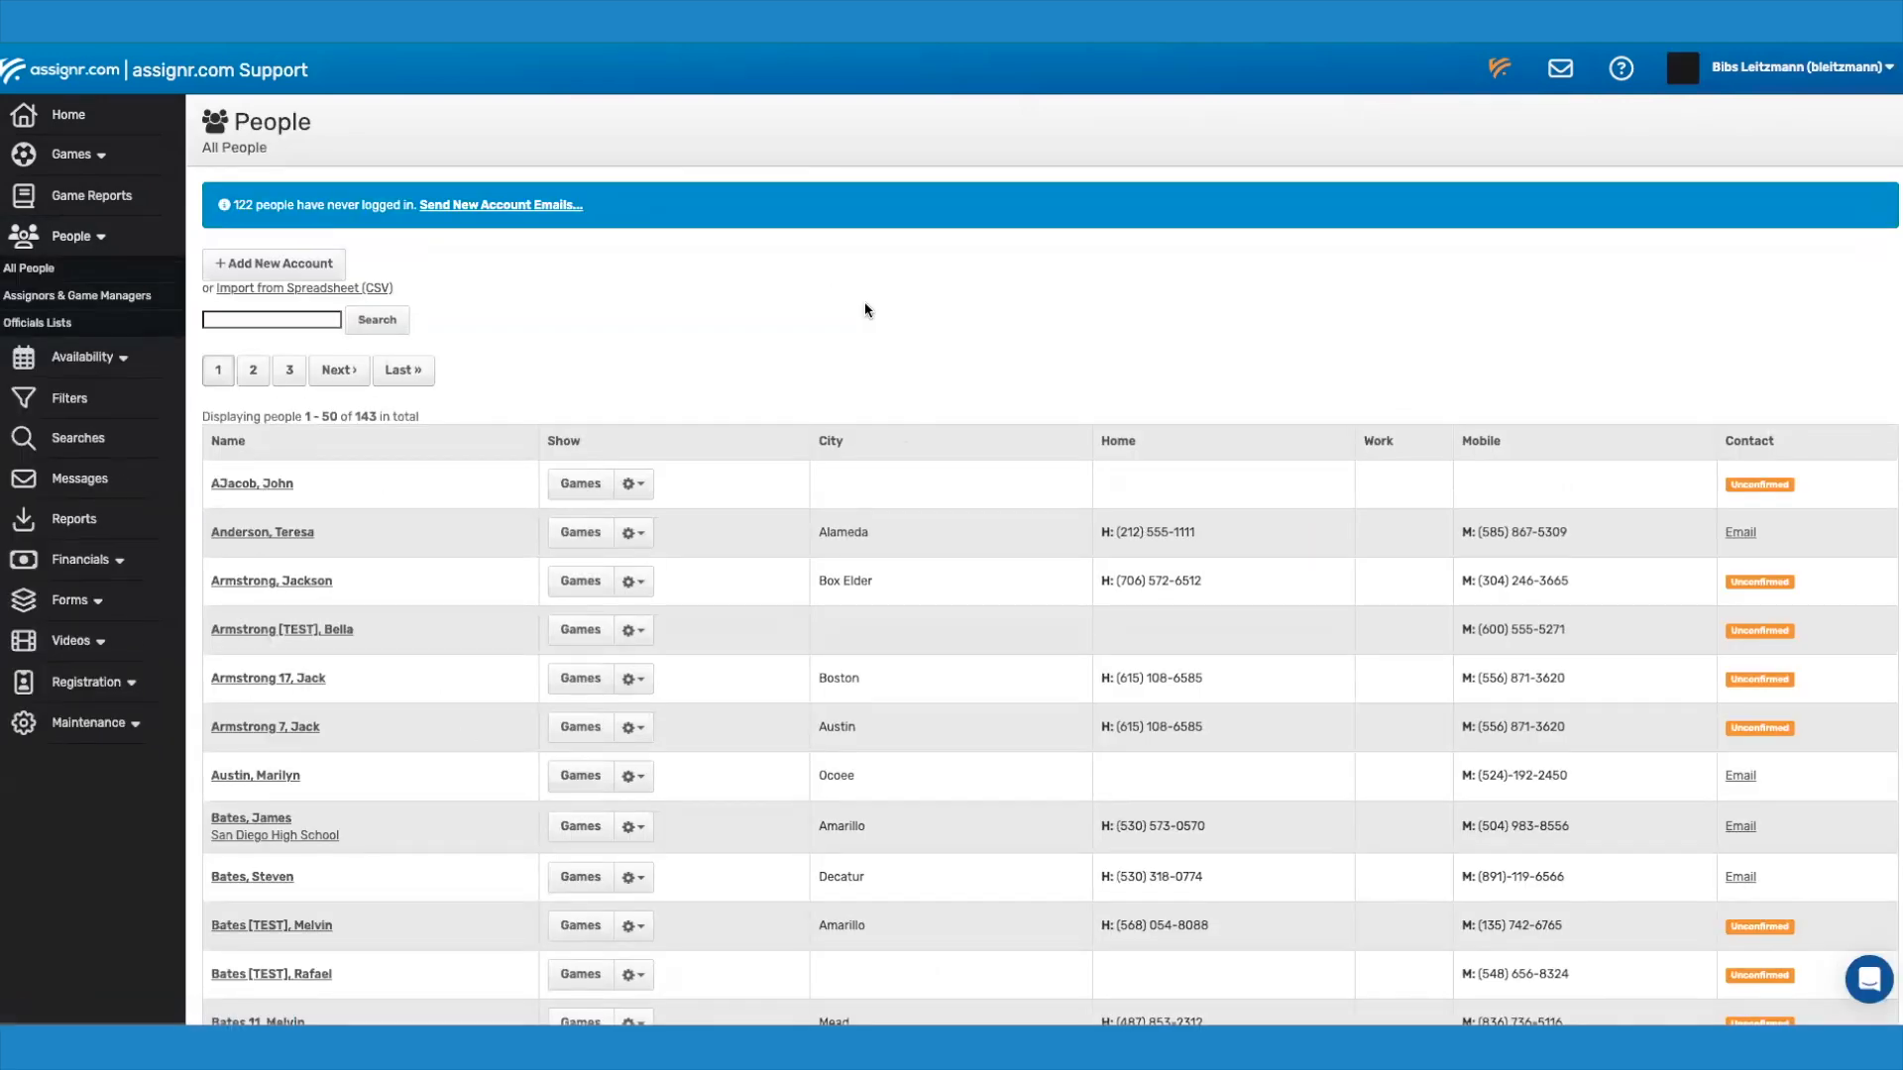
{"action": "left_click", "coordinate": [338, 292]}
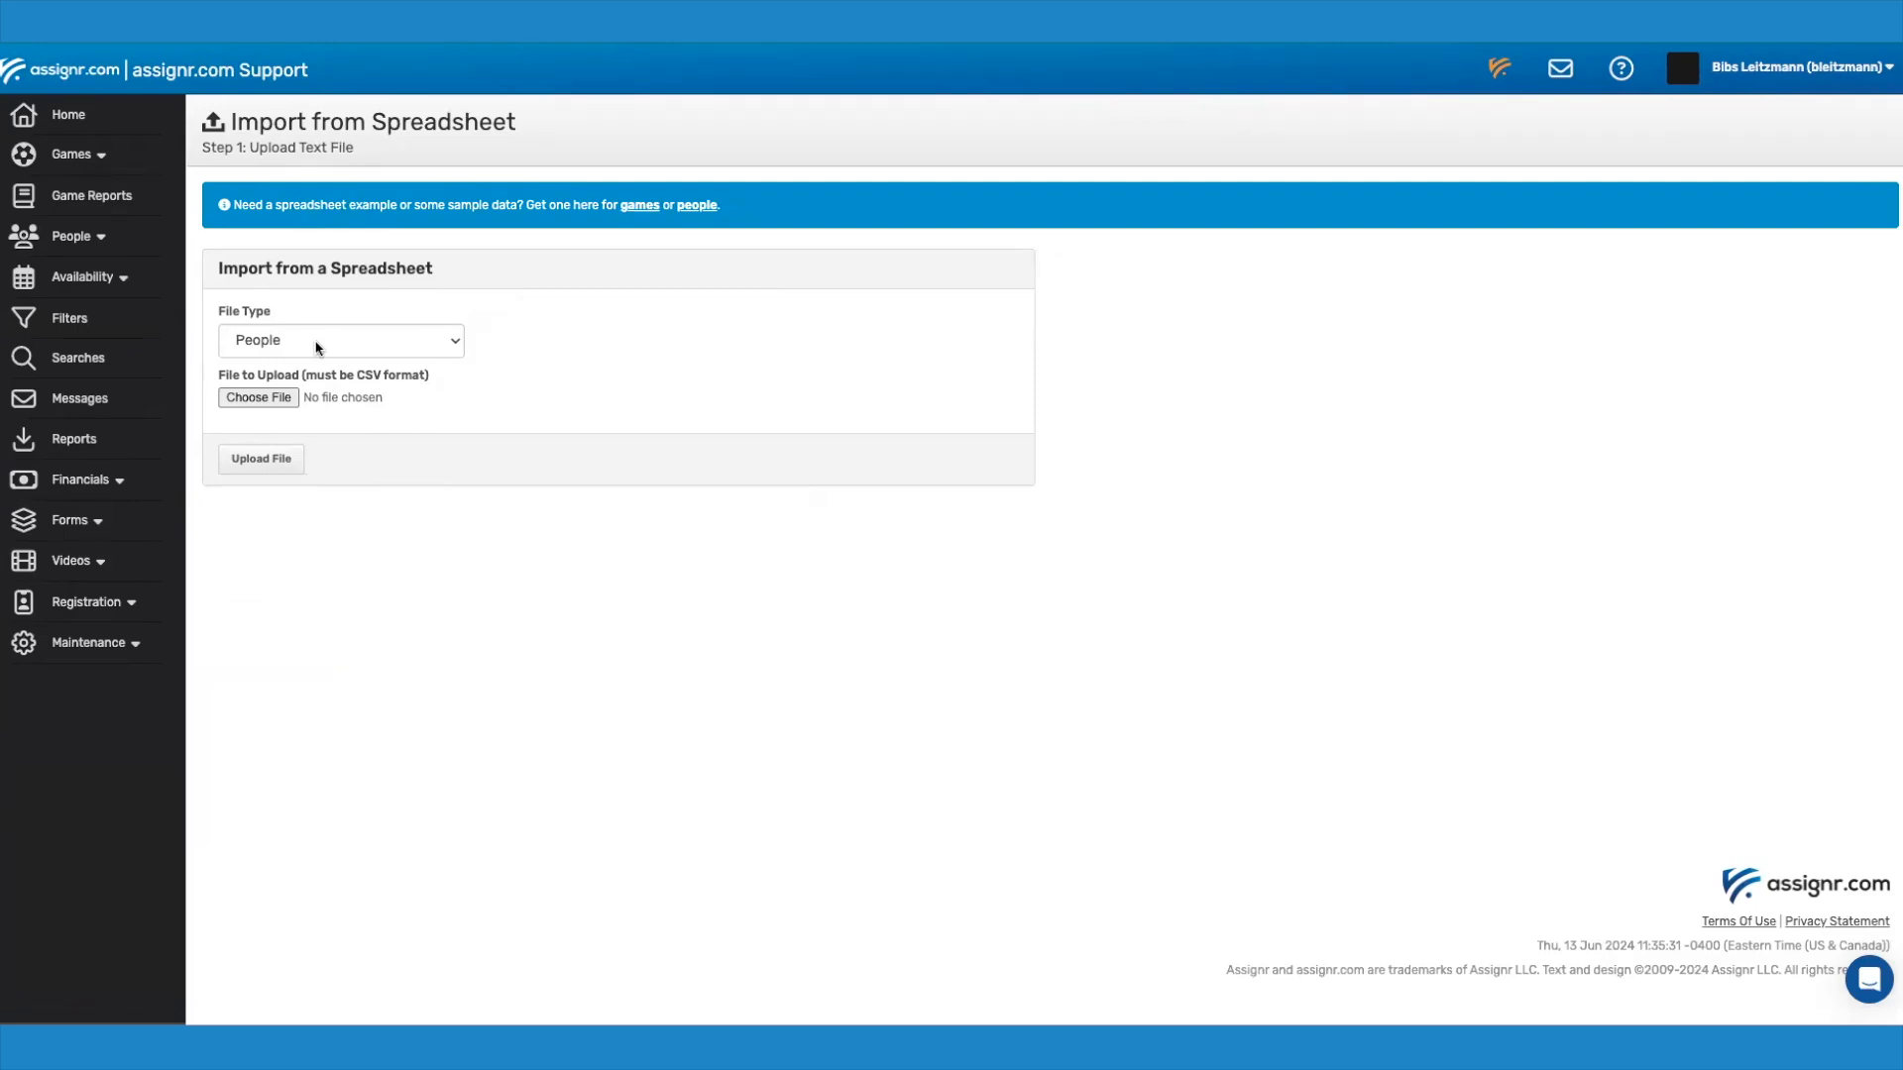
{"action": "left_click", "coordinate": [697, 206]}
Step: Choose sample-users (4).csv as the People file and upload it
{"action": "left_click", "coordinate": [259, 399]}
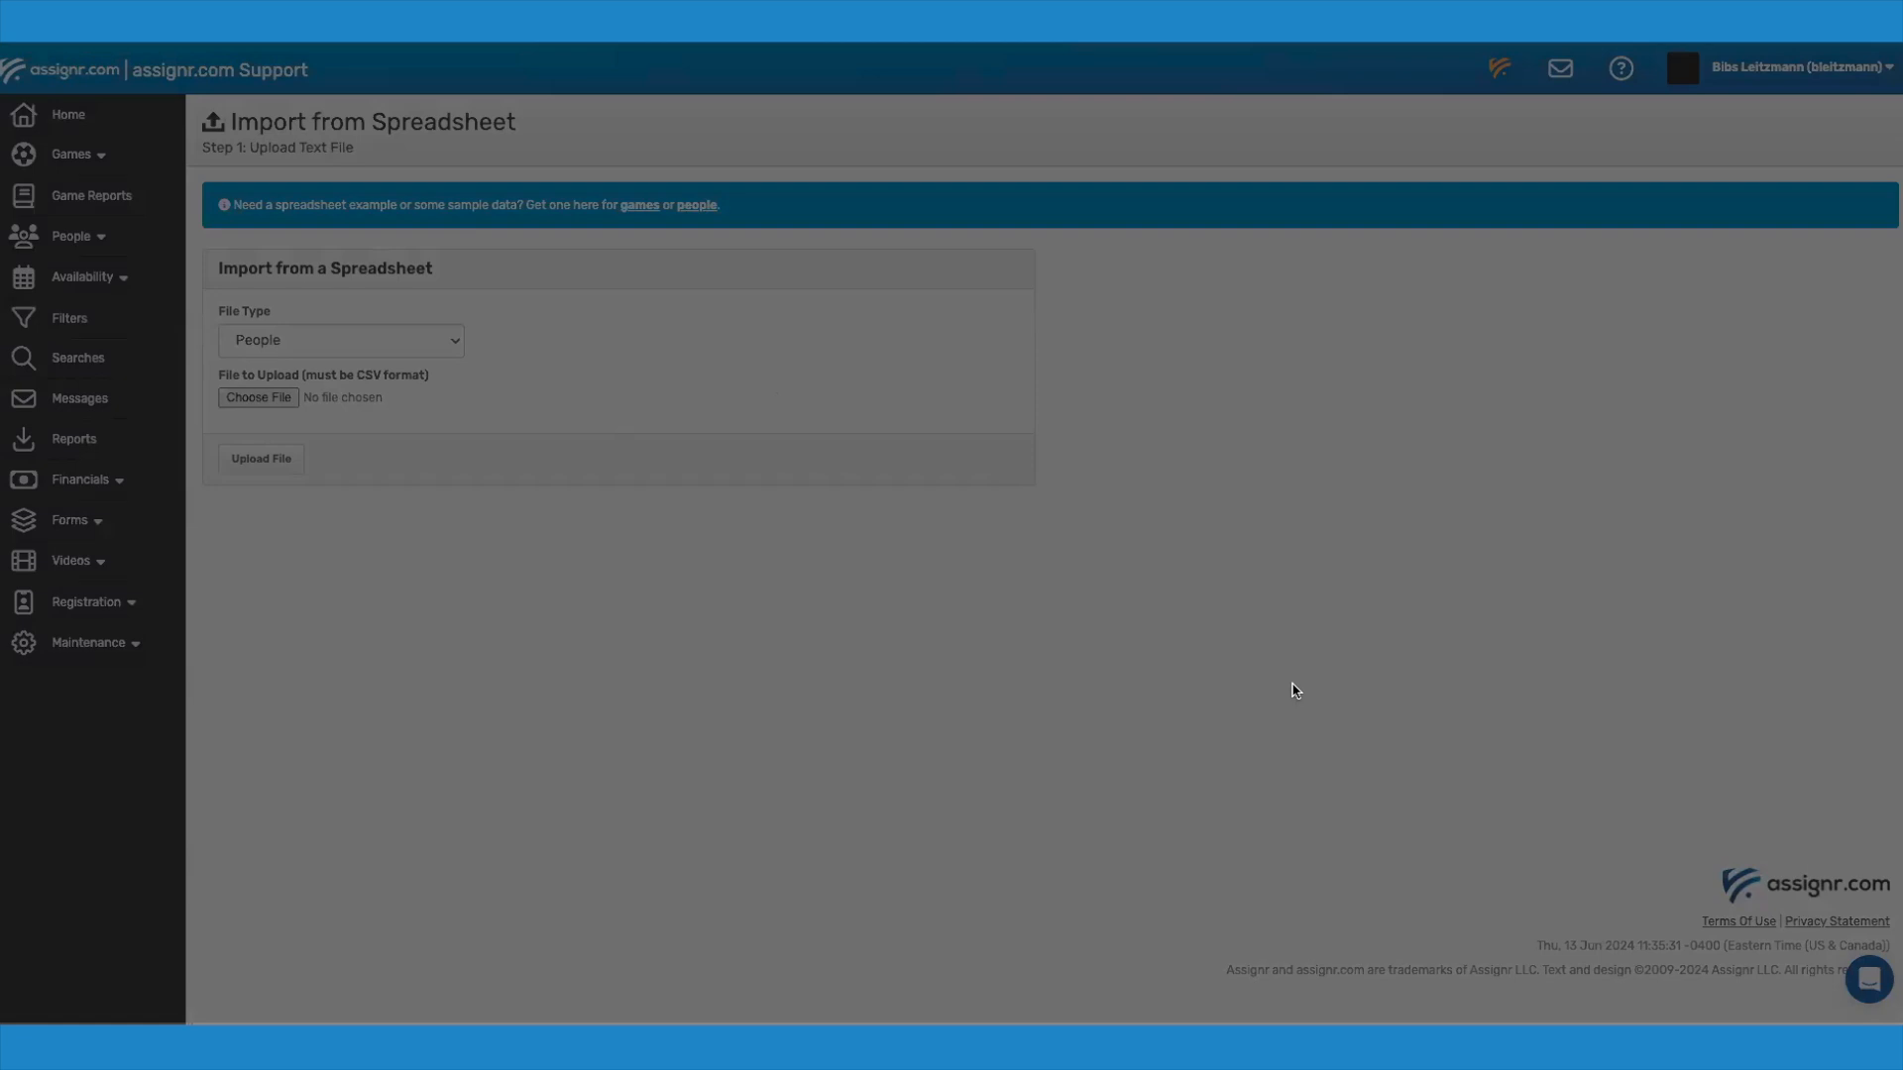
{"action": "left_click", "coordinate": [1296, 690]}
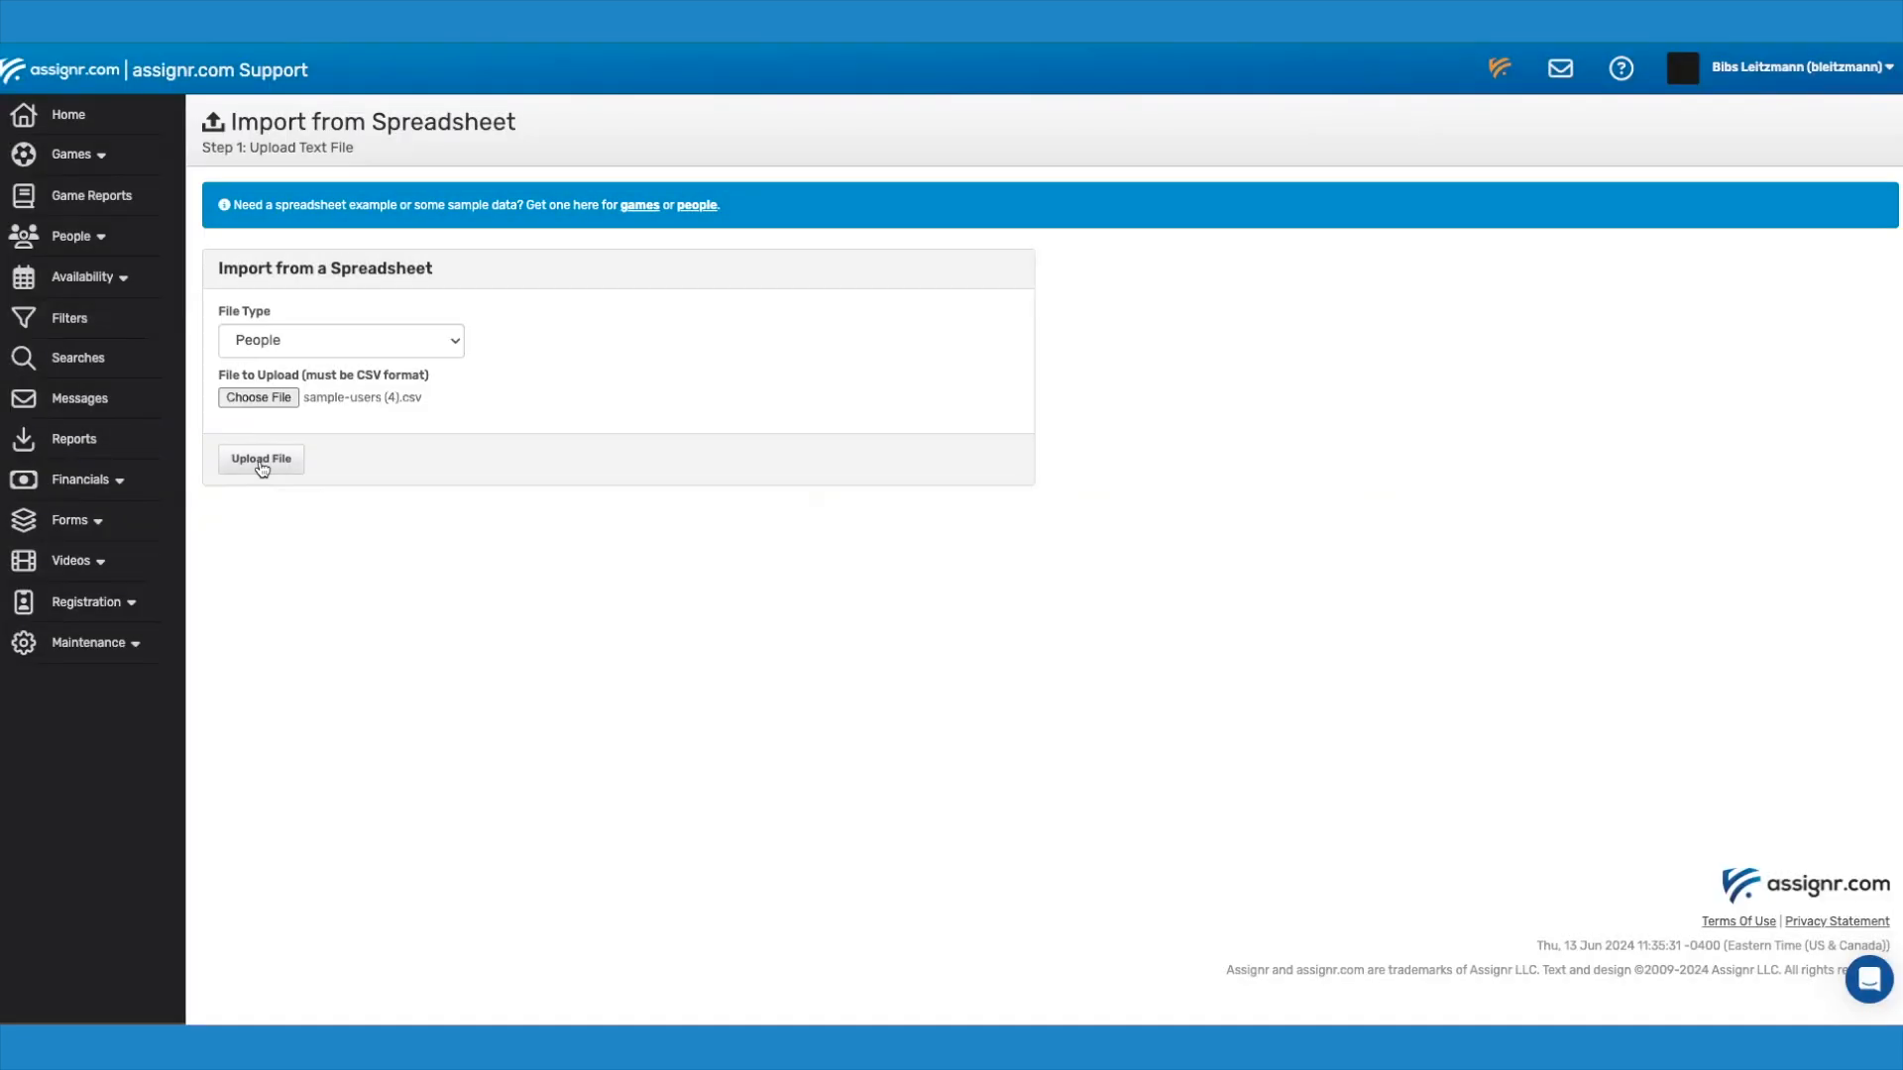
{"action": "left_click", "coordinate": [262, 461]}
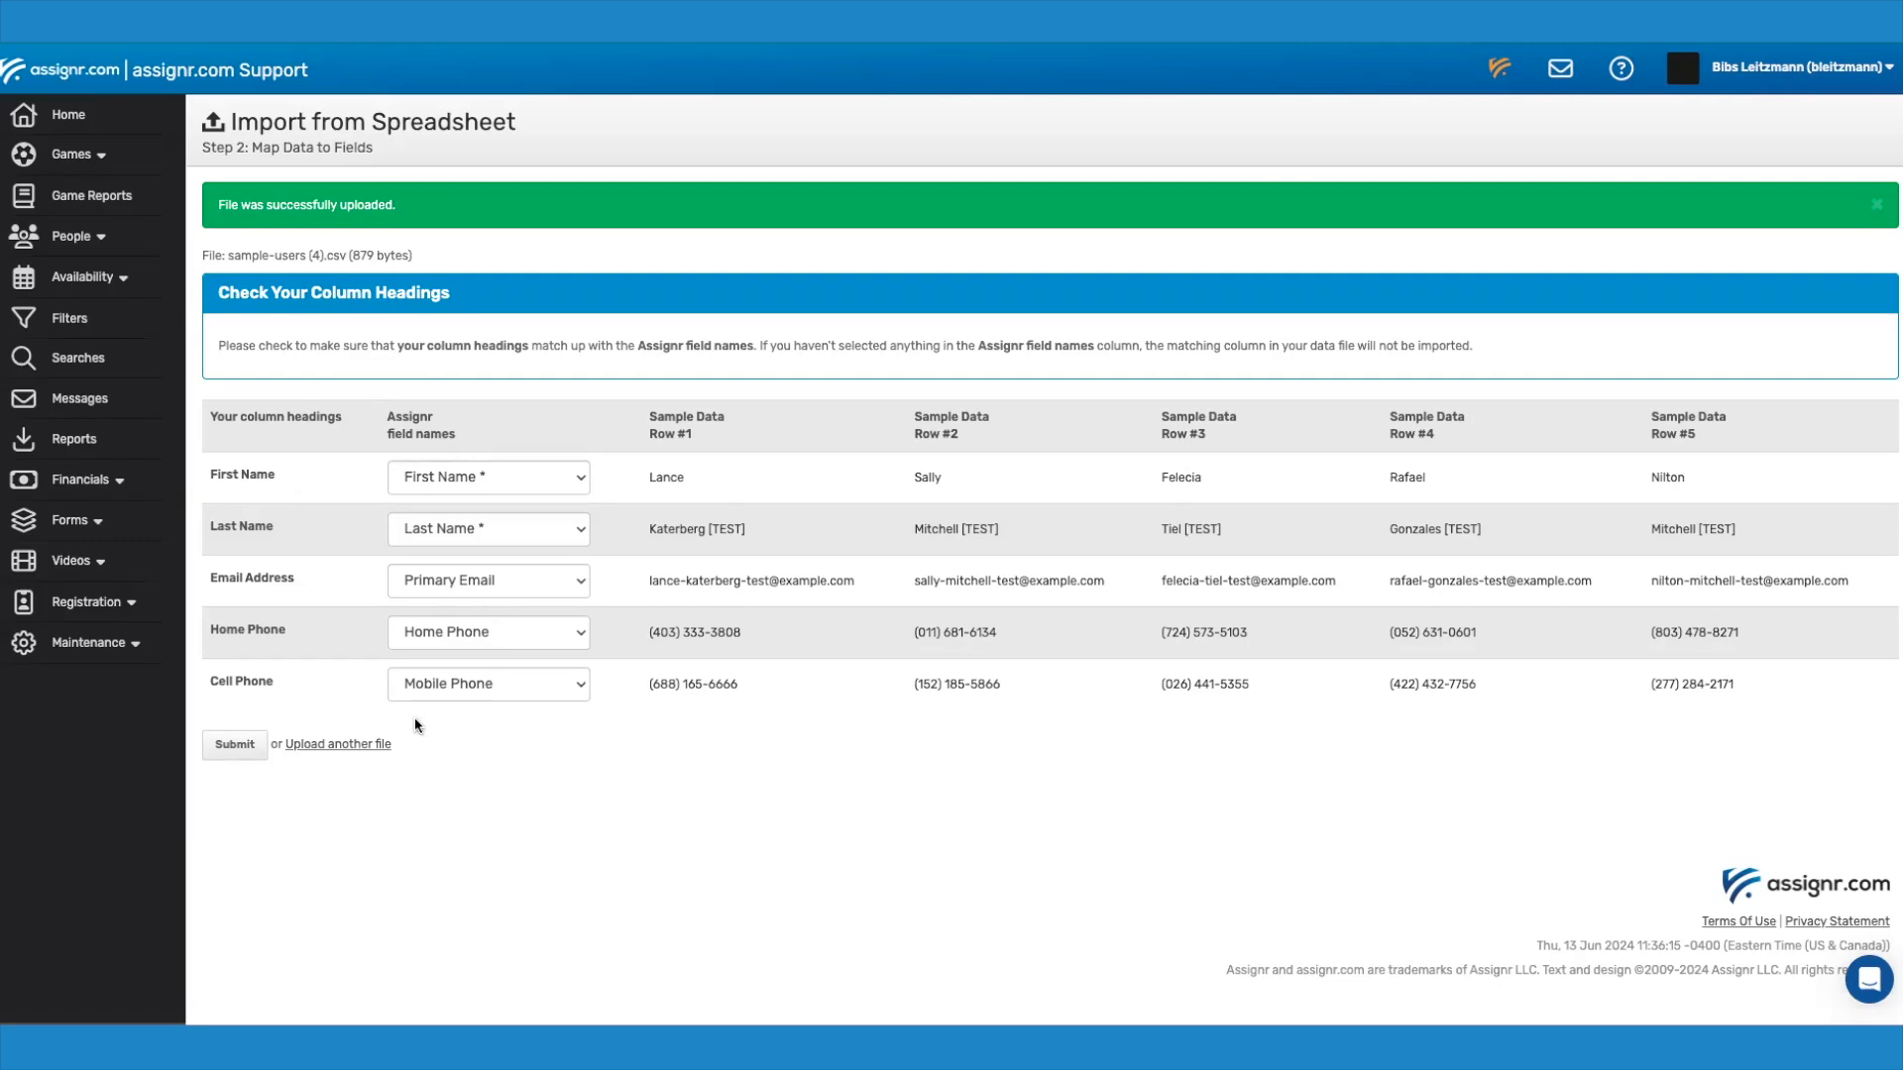
Step: Try skipping the Cell Phone column in the field mapping, and map it back to Mobile Phone
{"action": "left_click", "coordinate": [456, 688]}
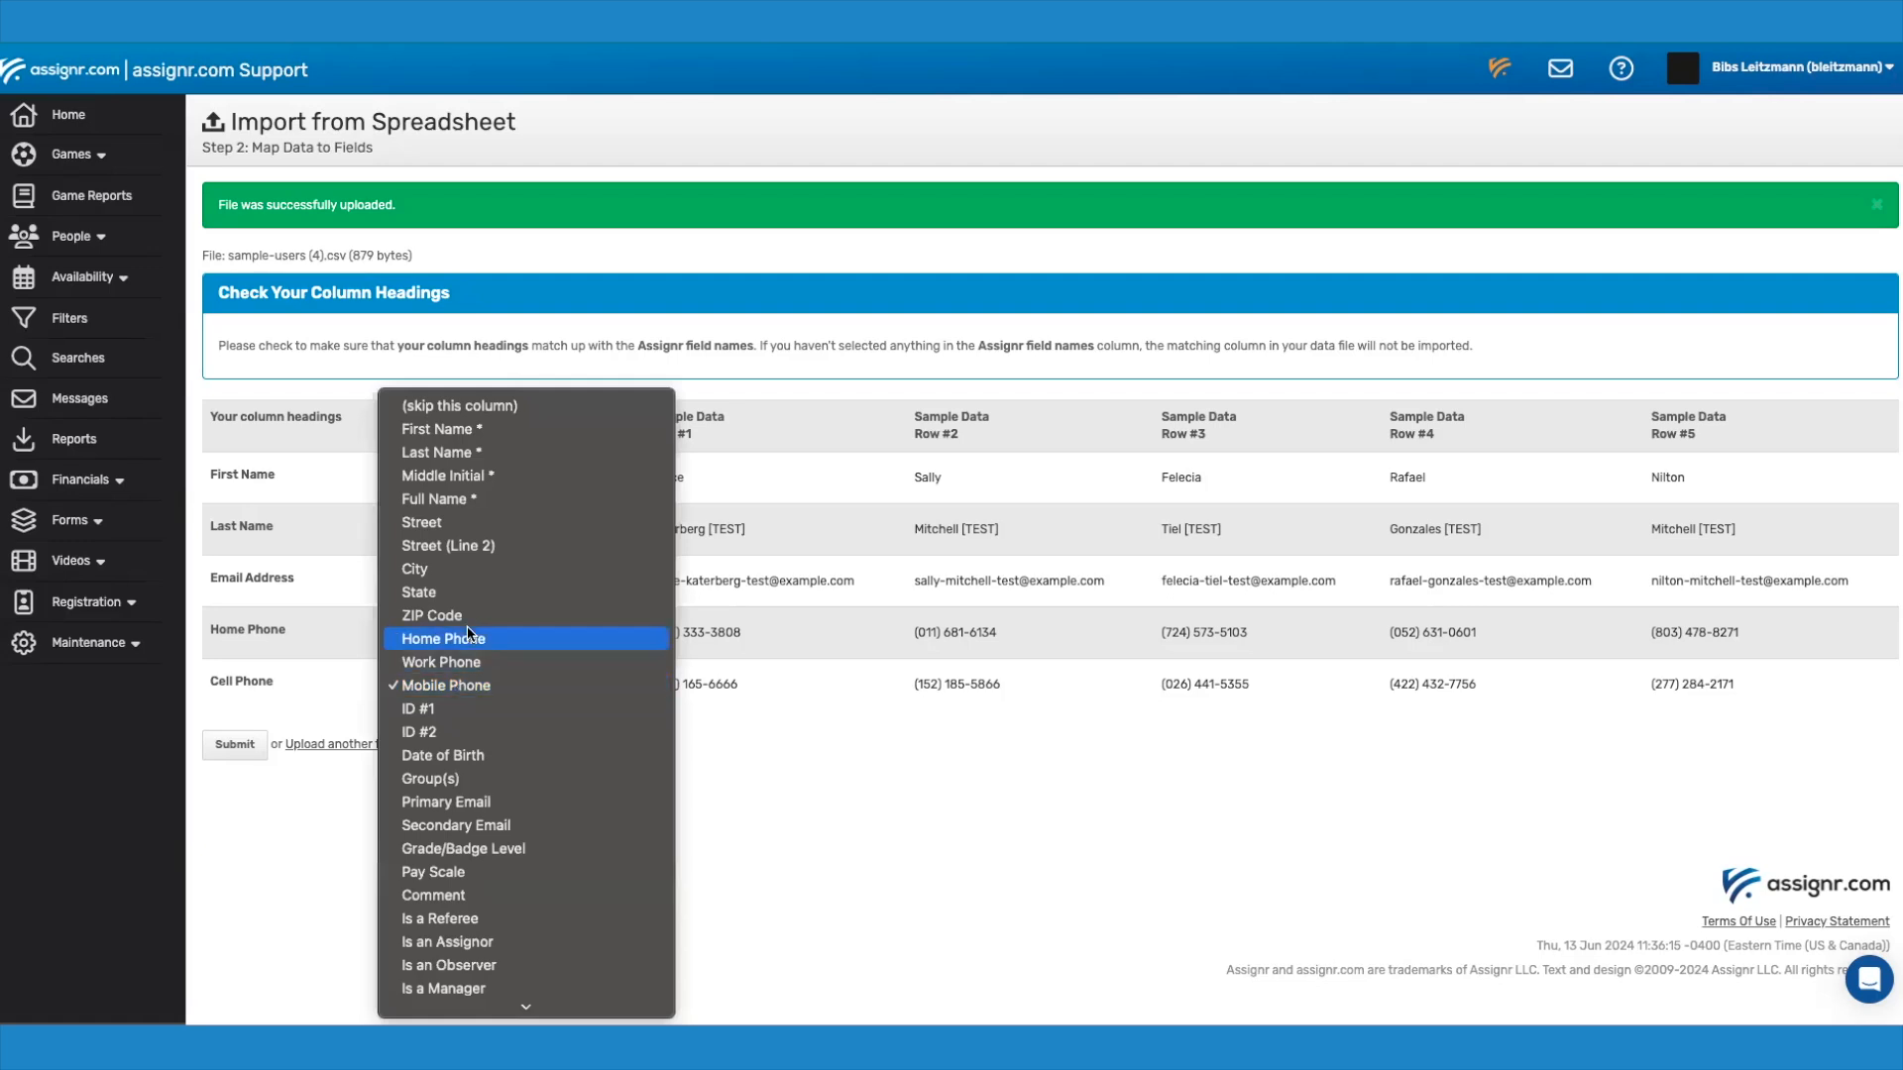
{"action": "left_click", "coordinate": [504, 412]}
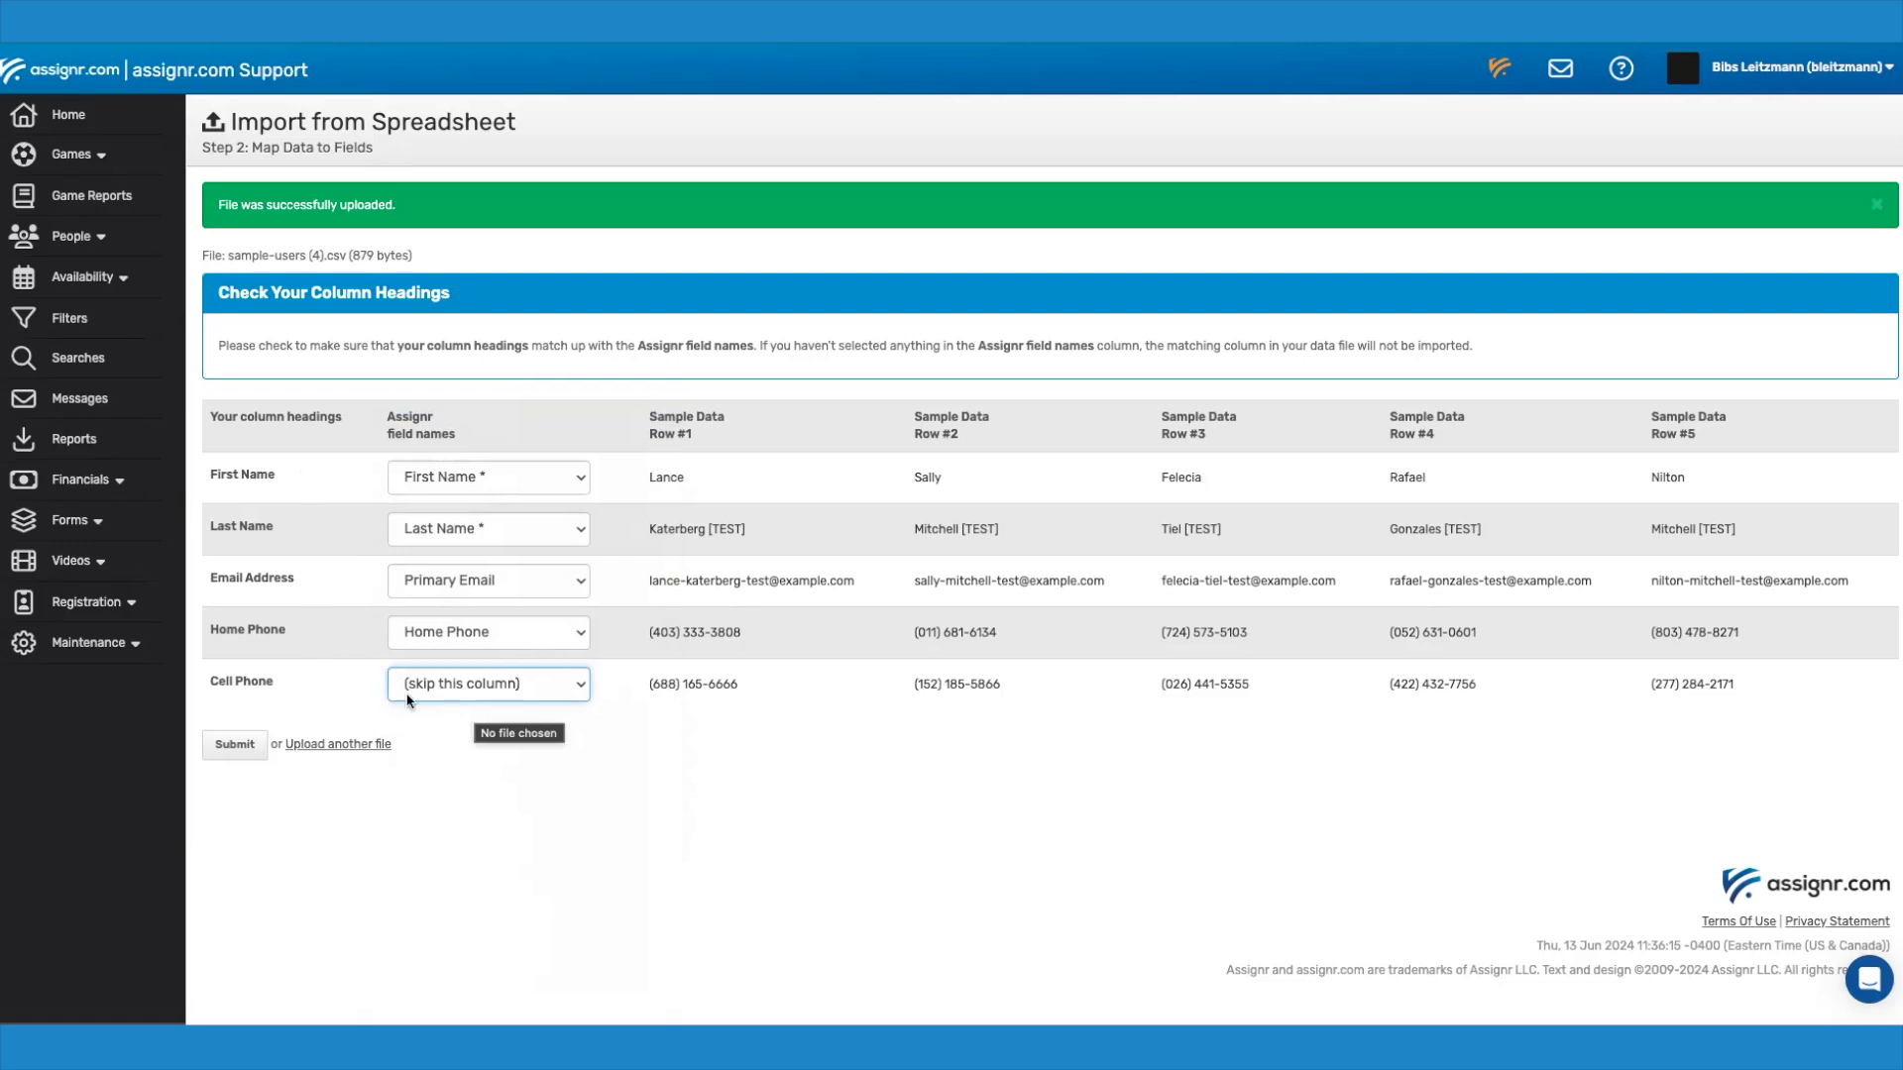
{"action": "left_click", "coordinate": [429, 682]}
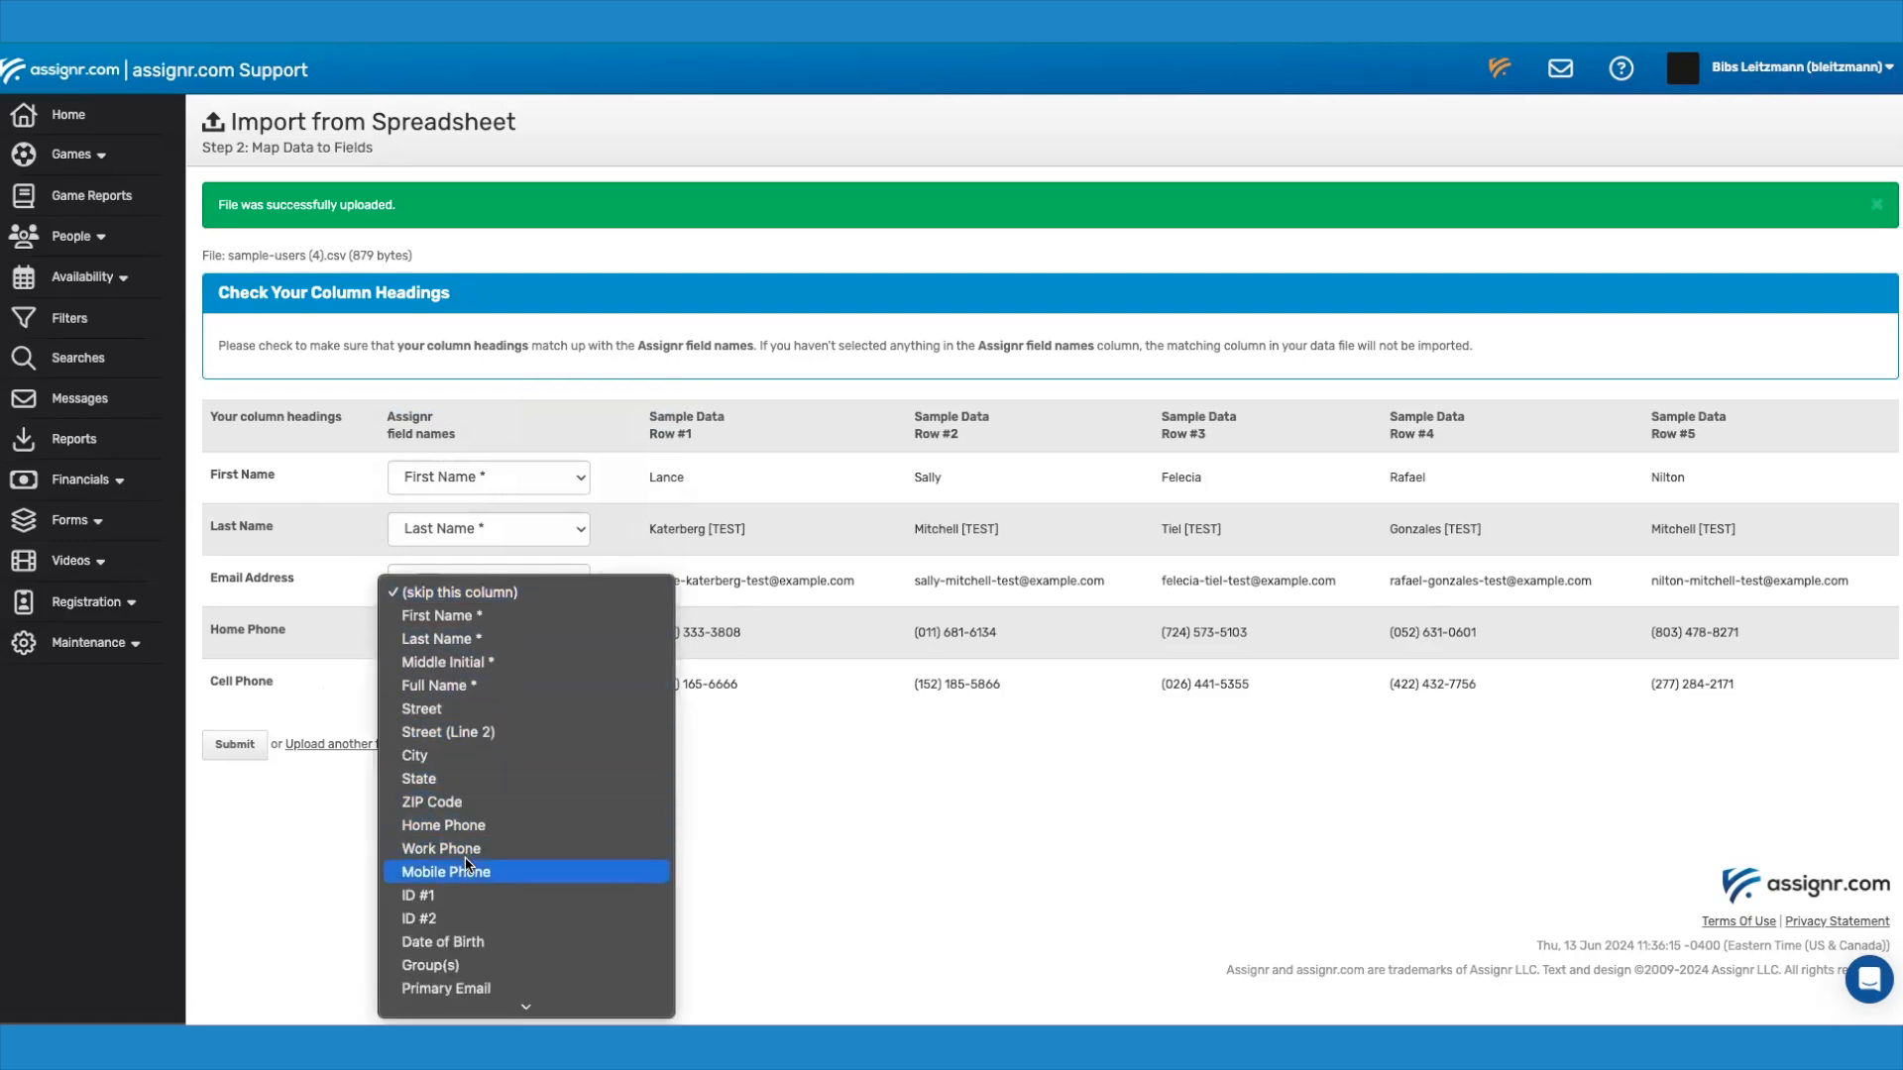
{"action": "left_click", "coordinate": [496, 872]}
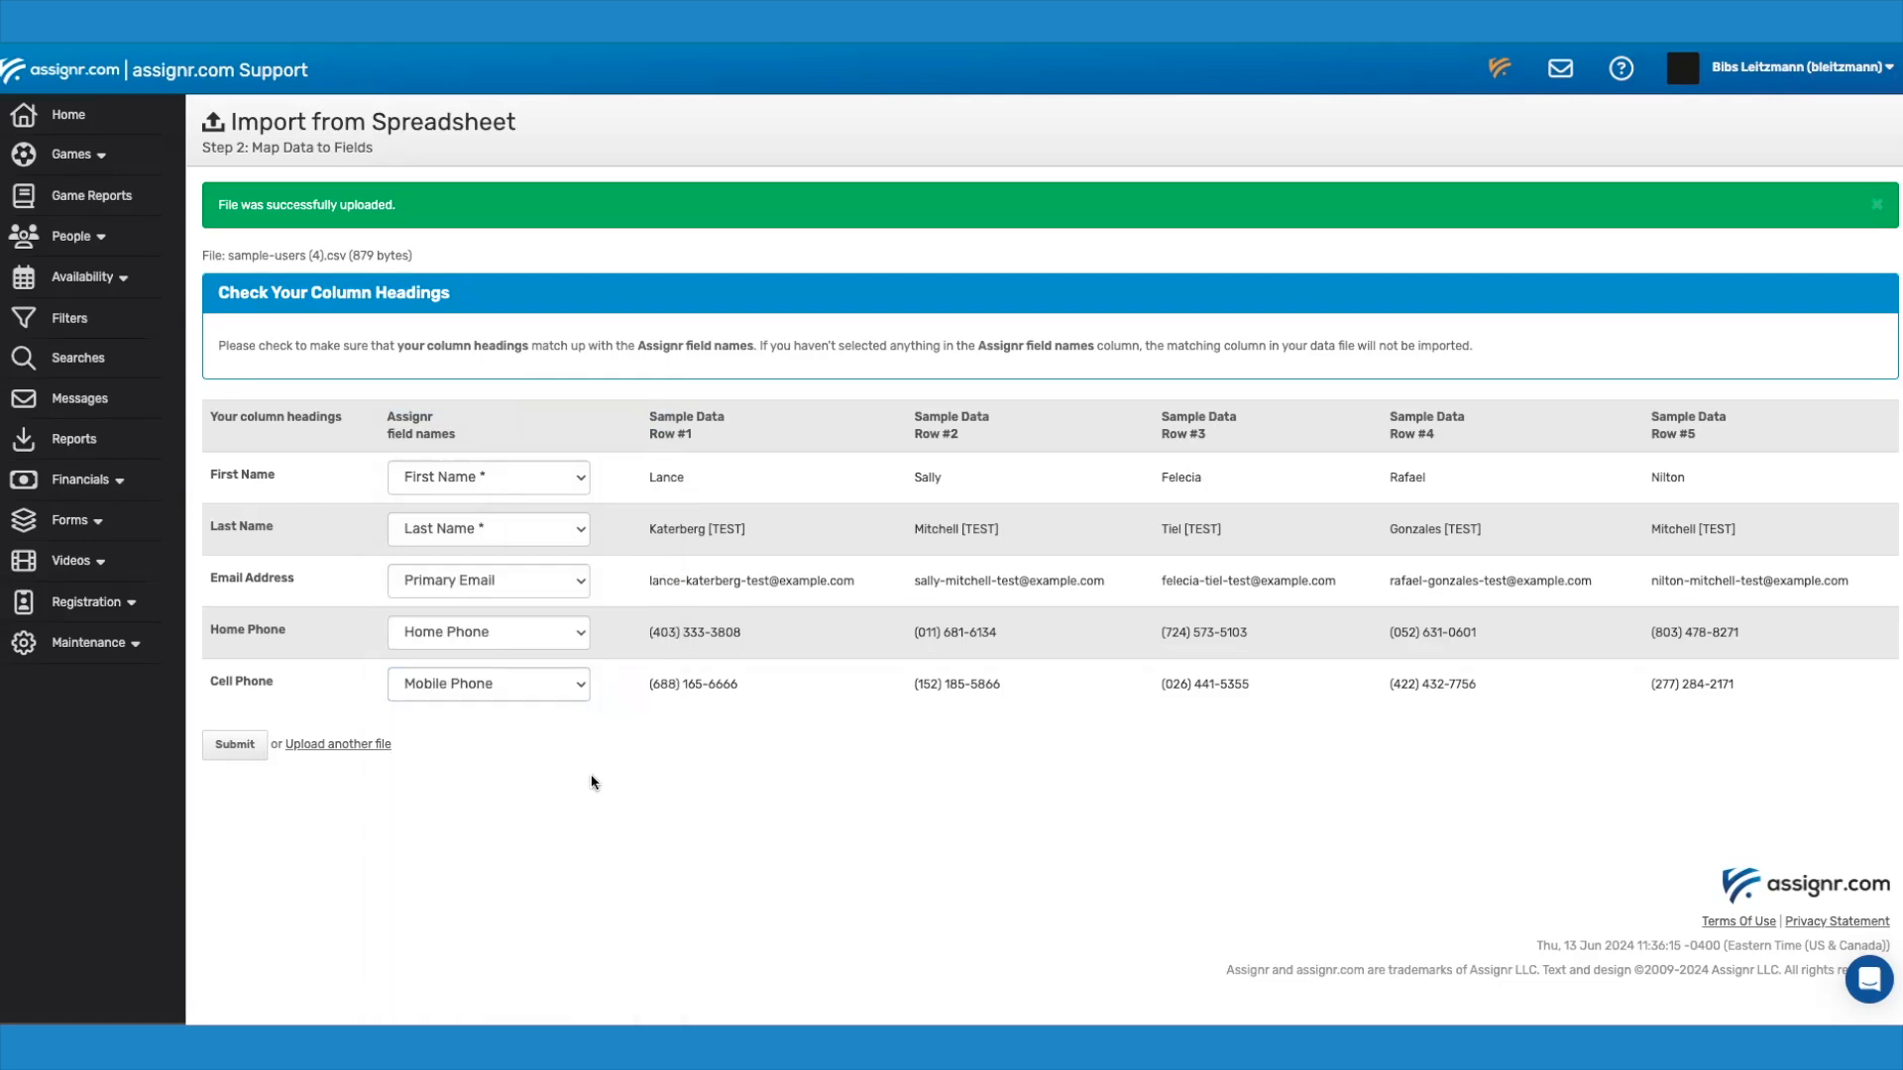
Step: Submit the column mapping to import the people, and open the All People list
{"action": "left_click", "coordinate": [238, 745]}
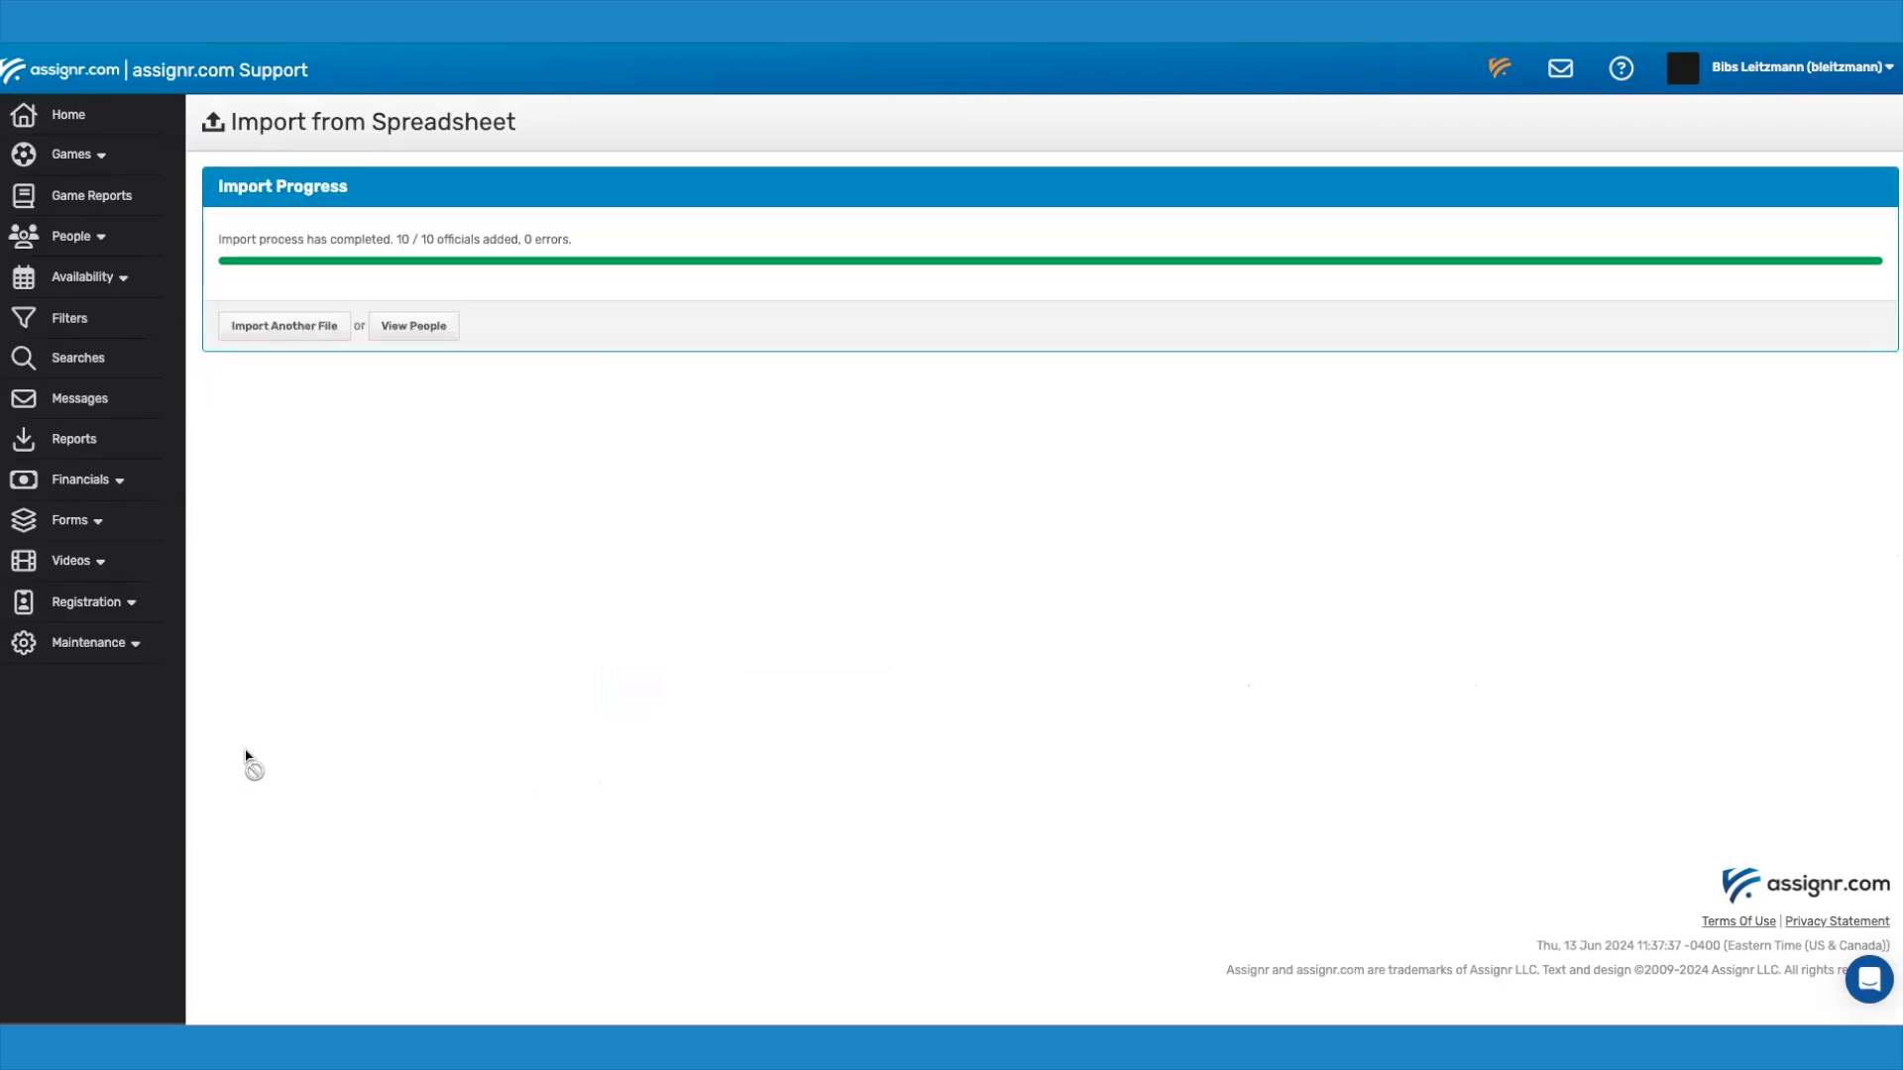
{"action": "left_click", "coordinate": [79, 240]}
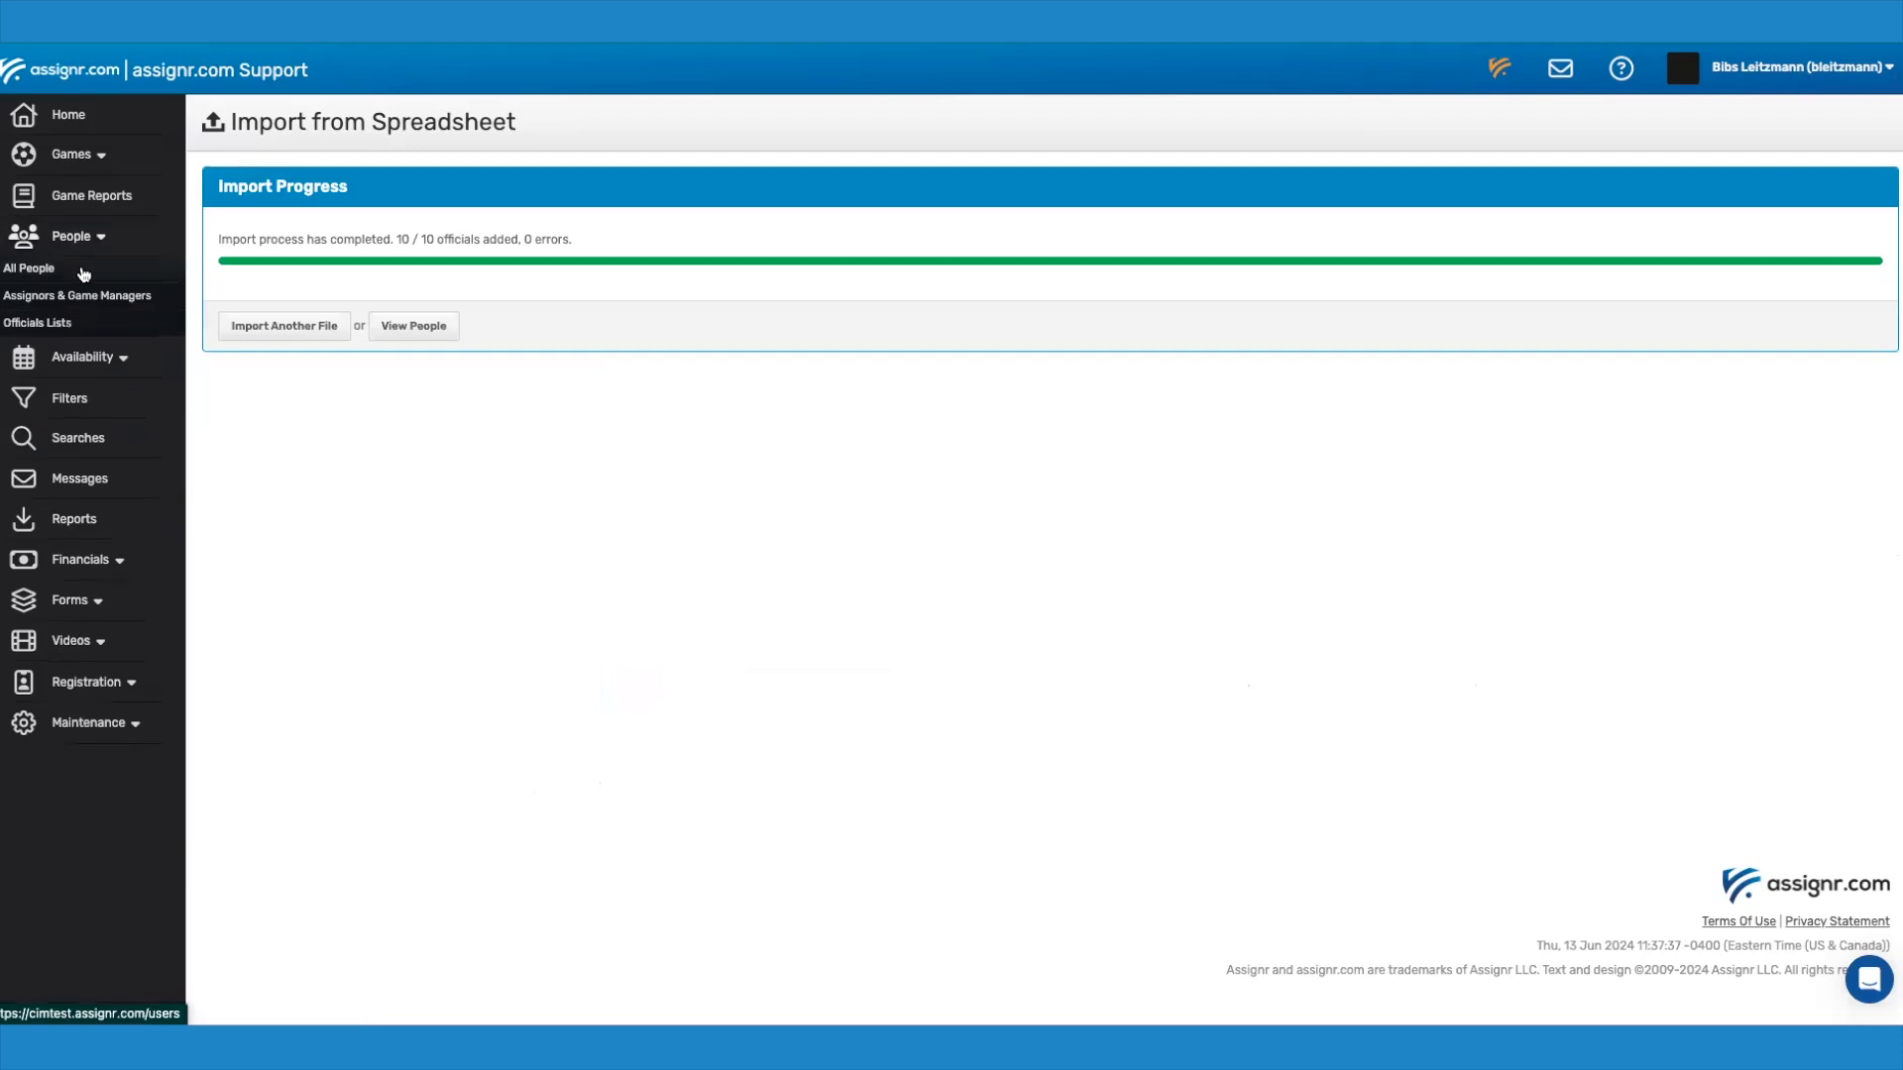
{"action": "left_click", "coordinate": [85, 275]}
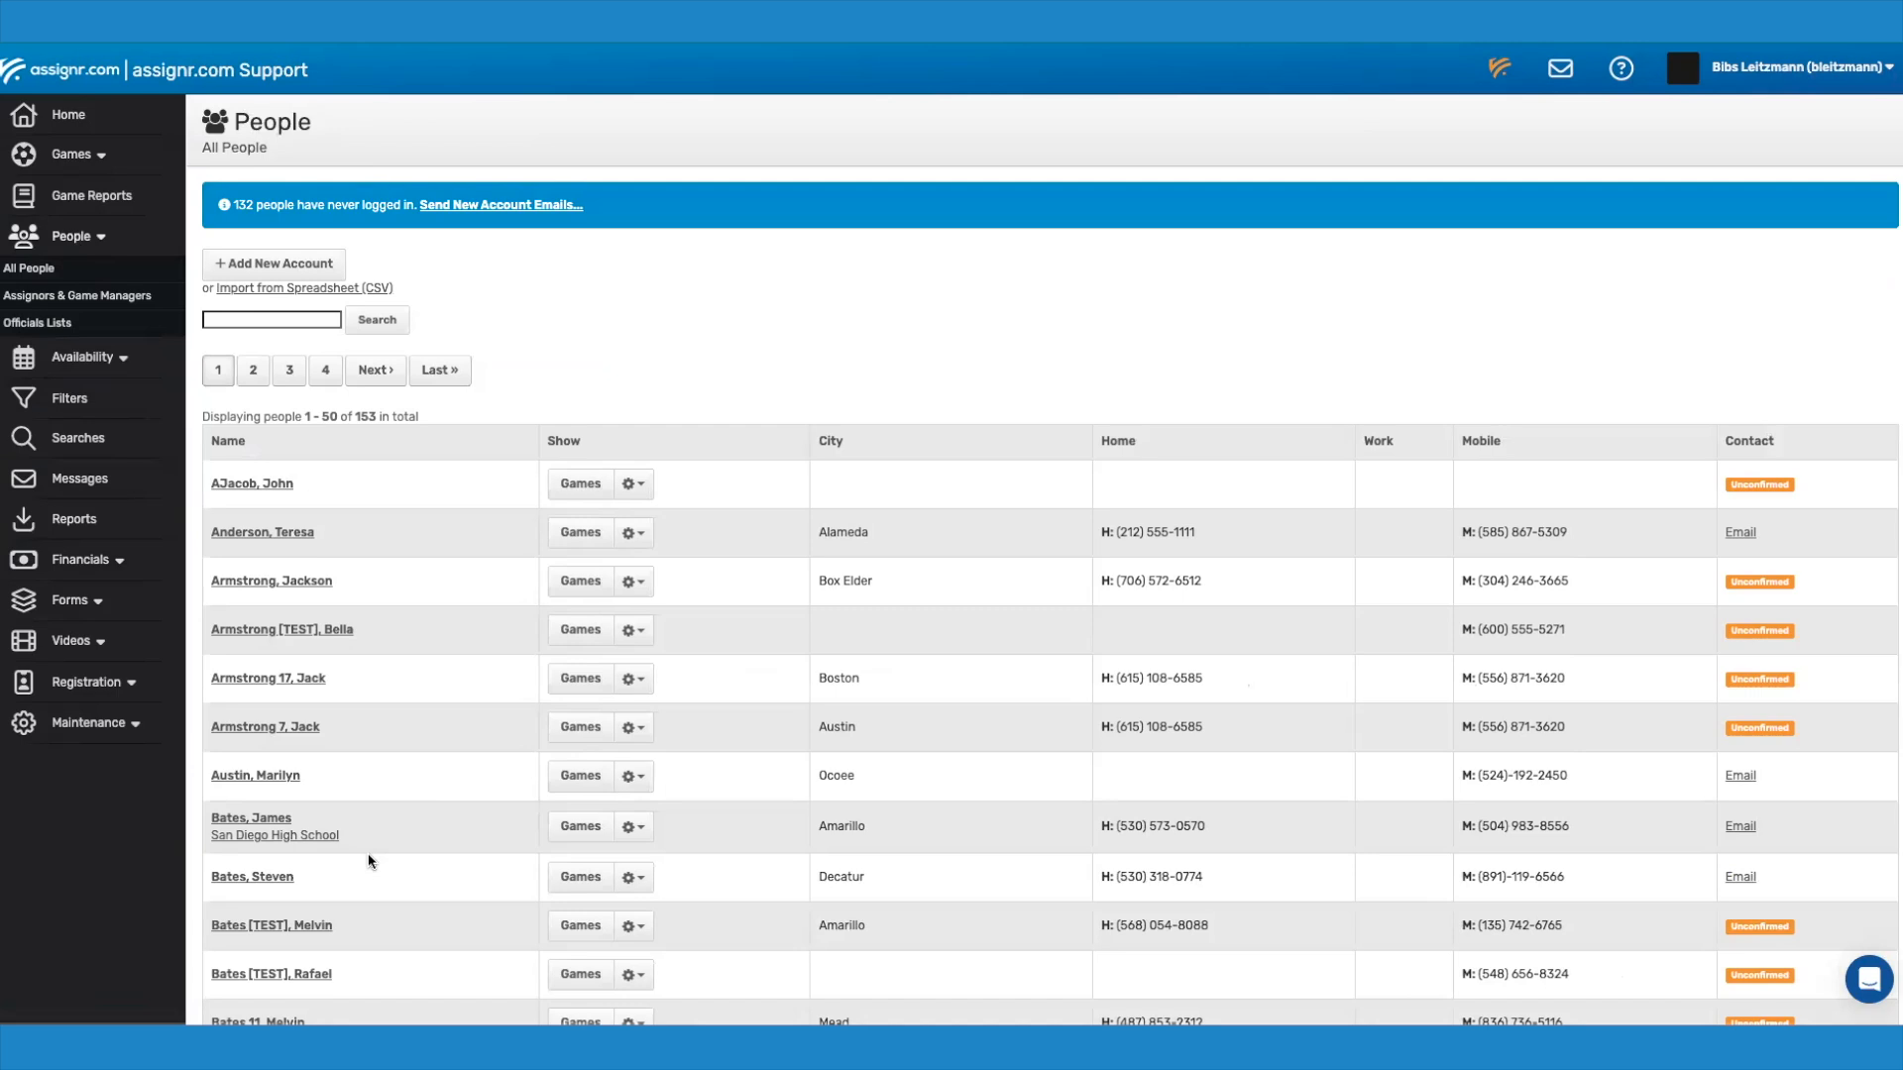
Step: Open the option to send new account emails to people who have never logged in
{"action": "left_click", "coordinate": [545, 217]}
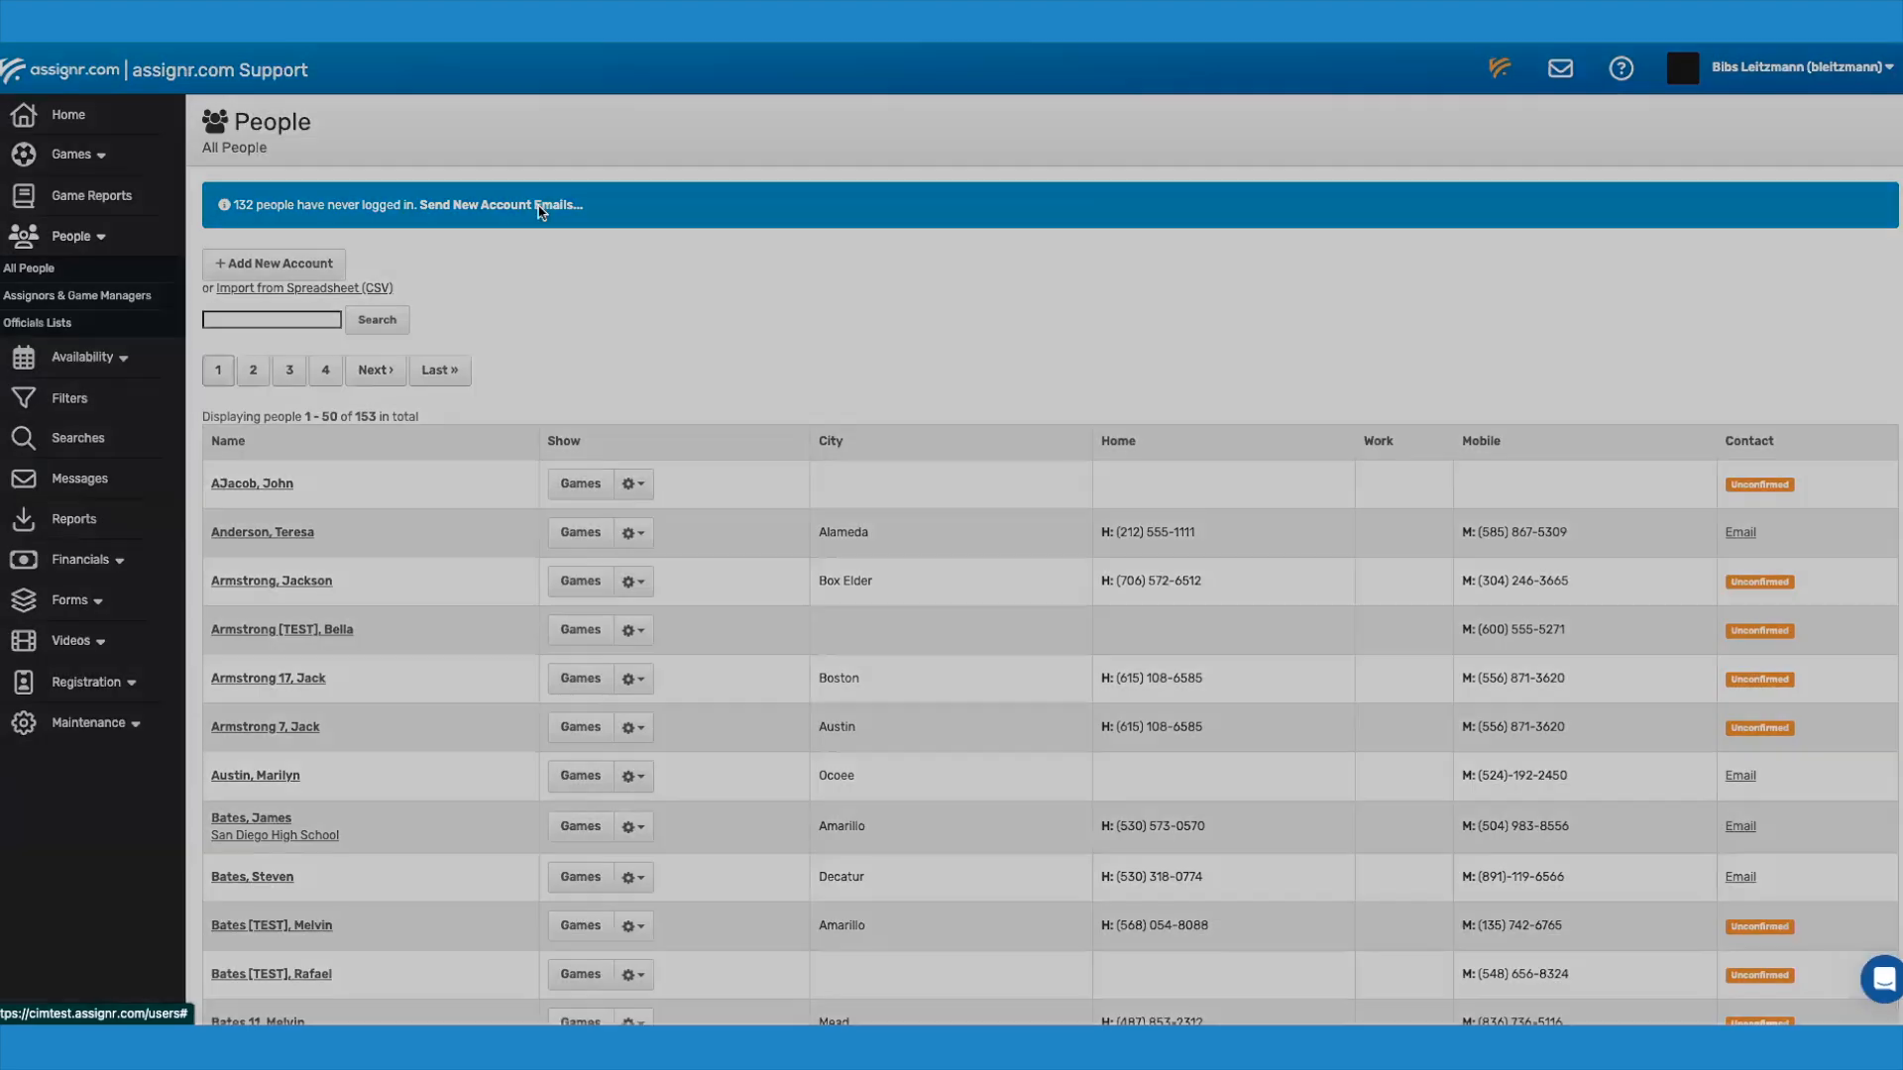